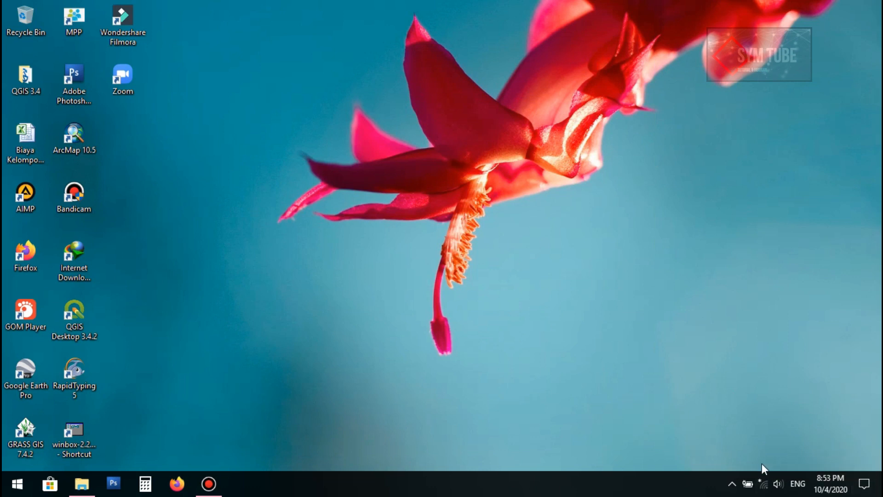
# Join the secured TP-Link_4100 Wi-Fi network with its security key, then close the network list
pyautogui.click(764, 485)
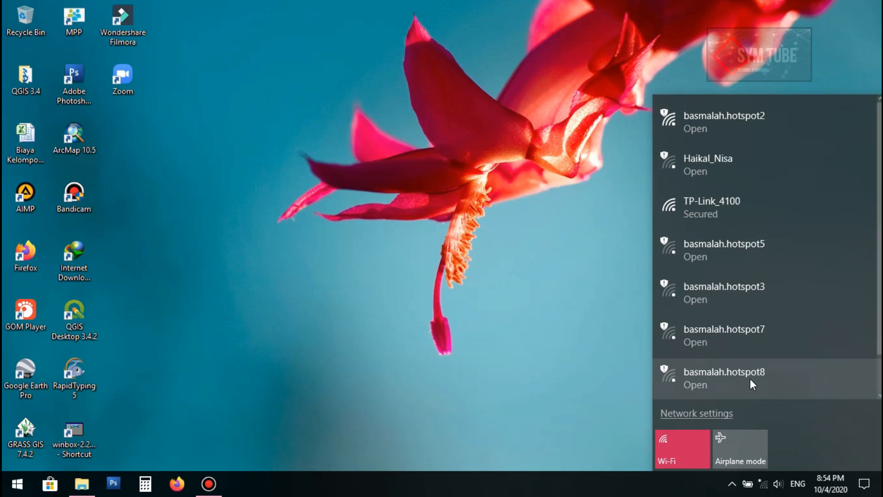
pyautogui.click(722, 211)
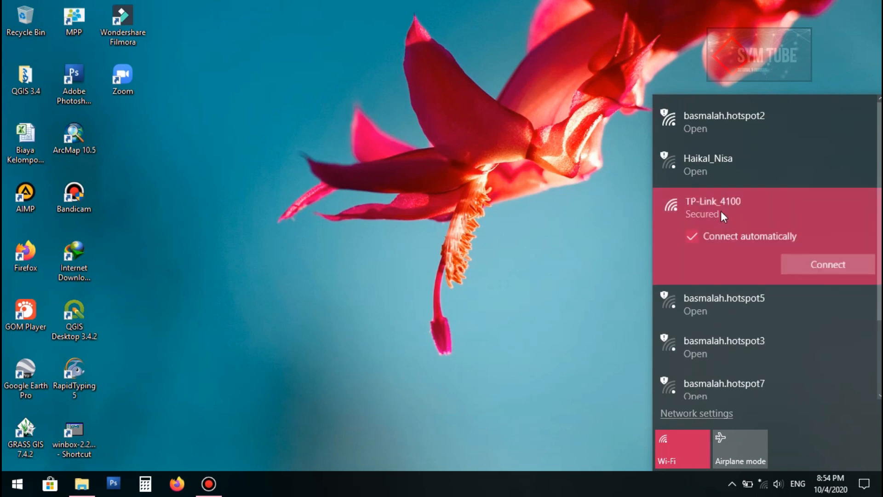
pyautogui.click(816, 266)
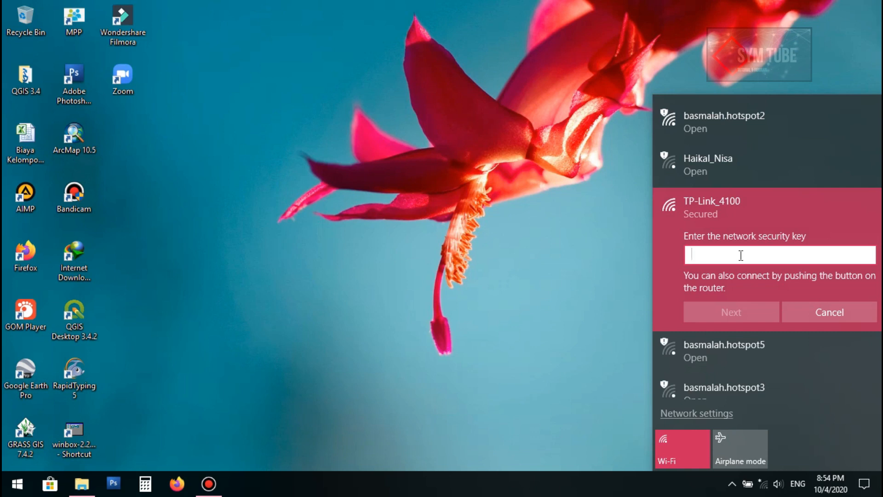
pyautogui.write('abc')
pyautogui.press('BackSpace')
pyautogui.press('BackSpace')
pyautogui.press('BackSpace')
pyautogui.write('abcdefgh')
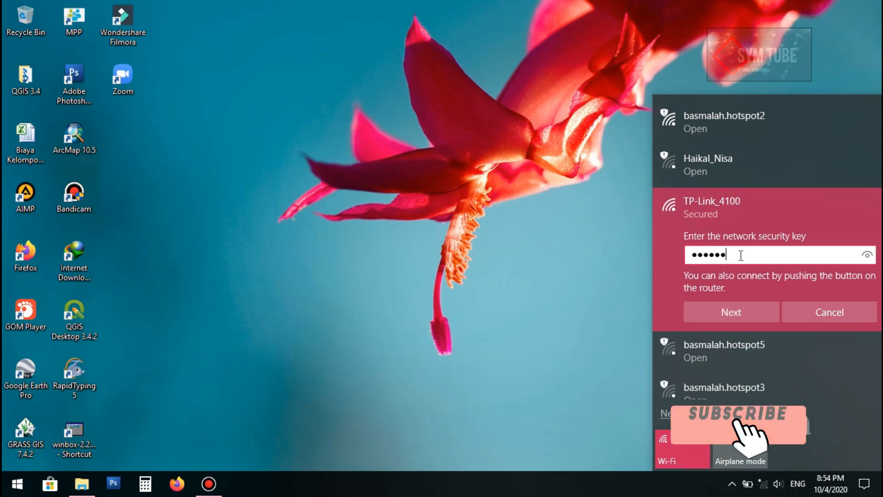
pyautogui.click(867, 254)
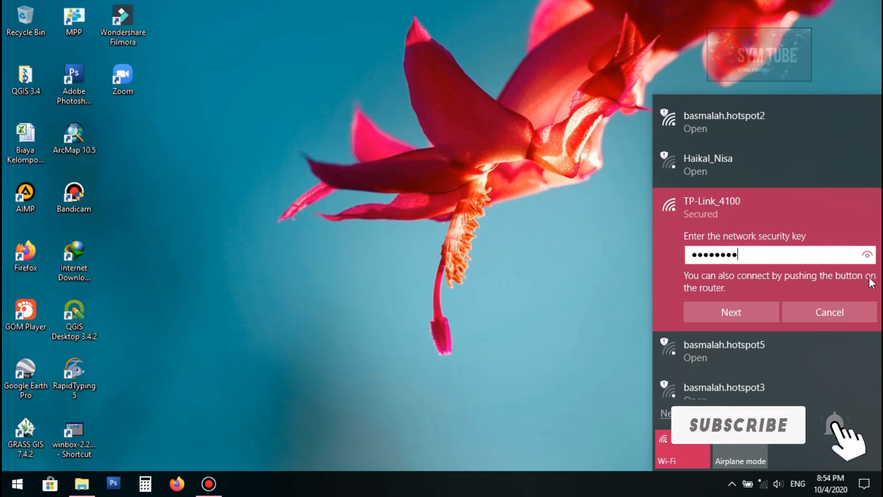
pyautogui.click(754, 313)
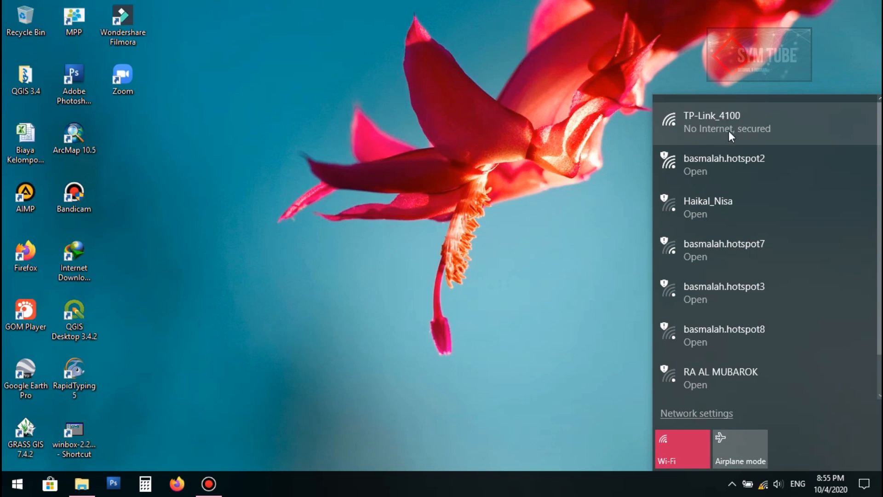
pyautogui.click(732, 484)
pyautogui.click(476, 276)
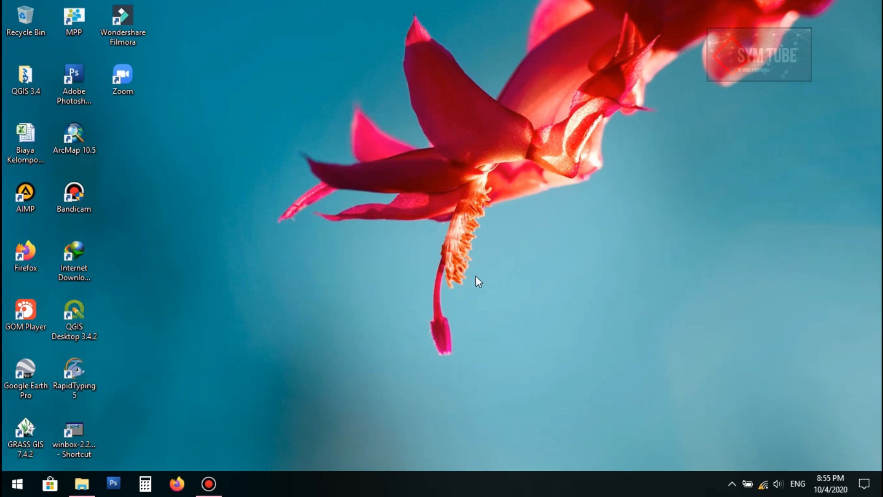
# Launch Firefox, decline the default-browser prompt, and load tplinkwifi.net
pyautogui.click(178, 483)
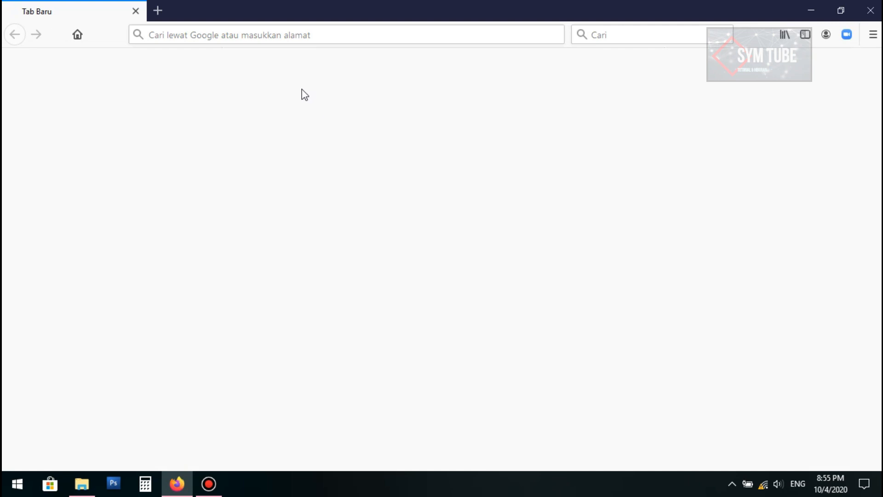
pyautogui.click(264, 37)
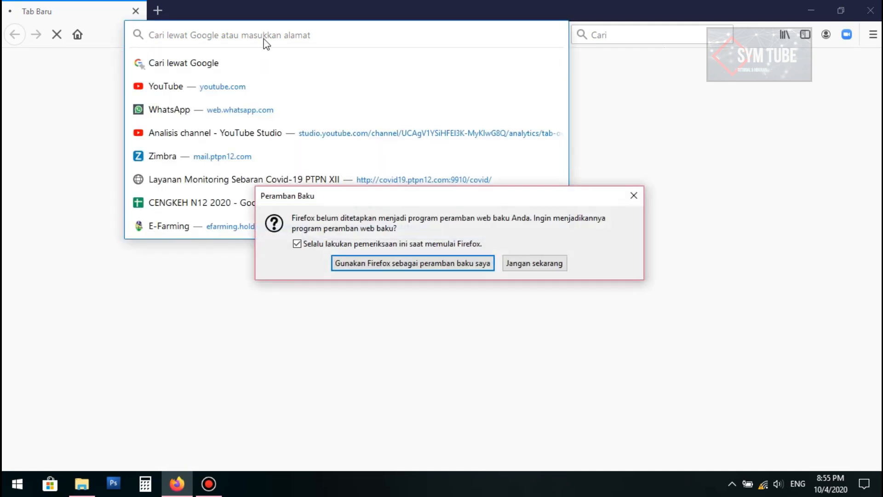
pyautogui.click(533, 267)
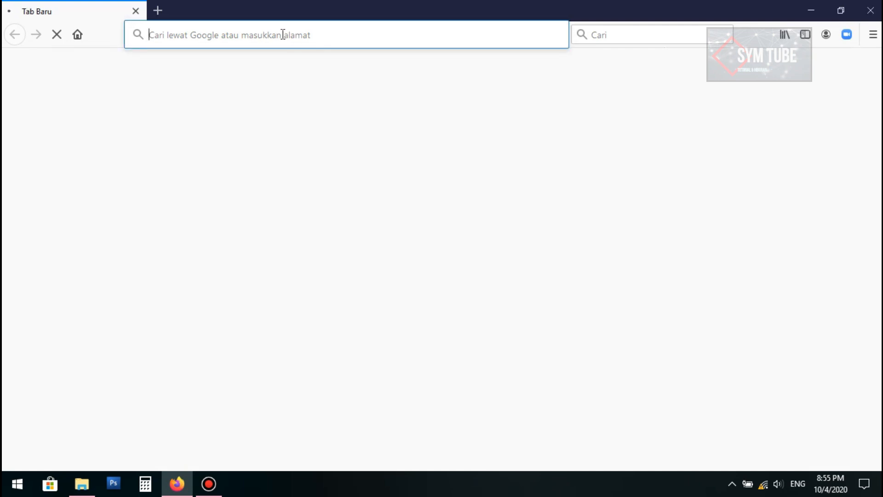
pyautogui.click(283, 35)
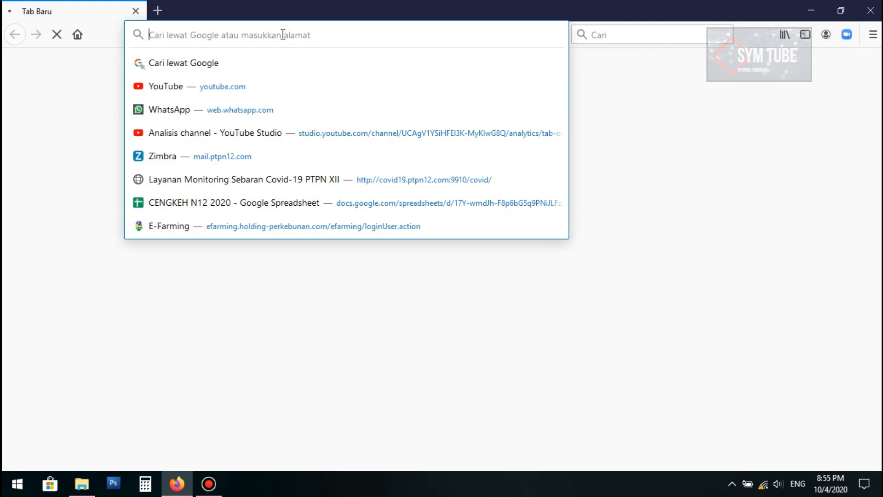
pyautogui.write('tplink')
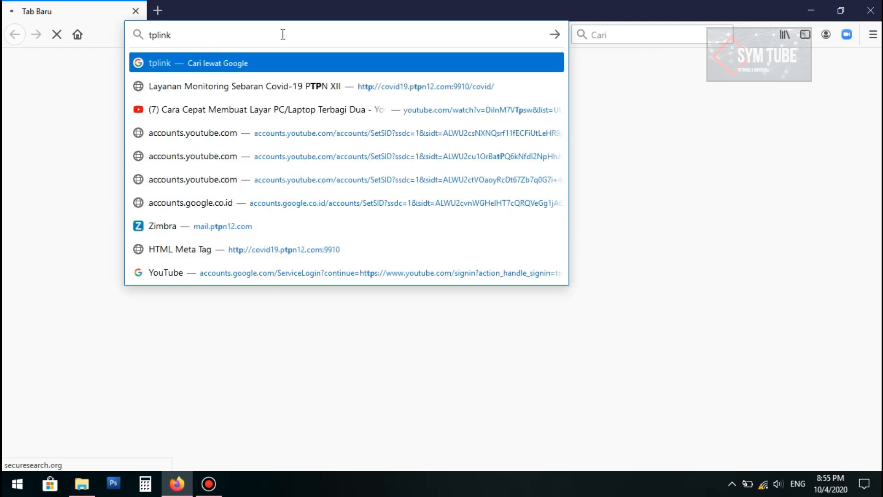
pyautogui.write('wifi.net')
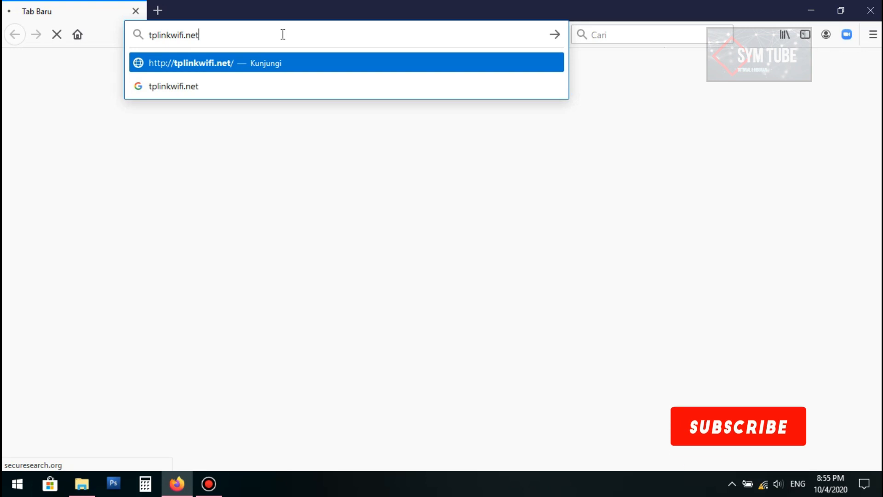
pyautogui.press('Return')
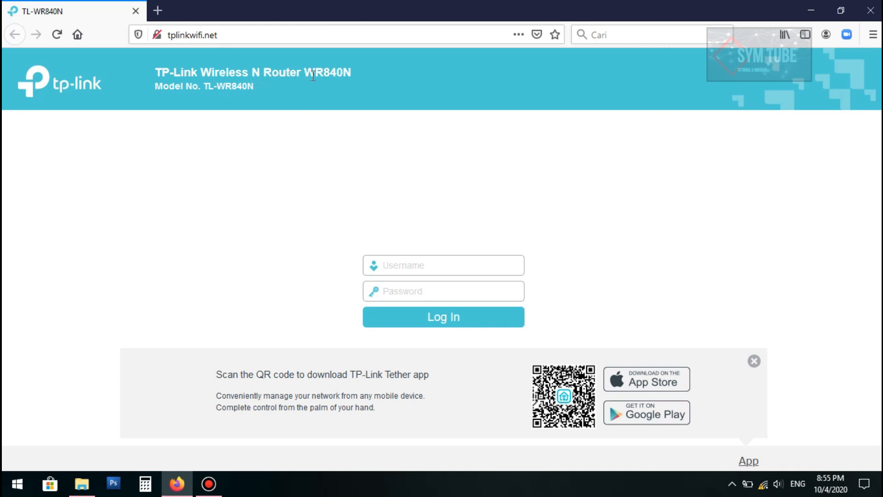
# Fill in the router login username and password
pyautogui.click(448, 261)
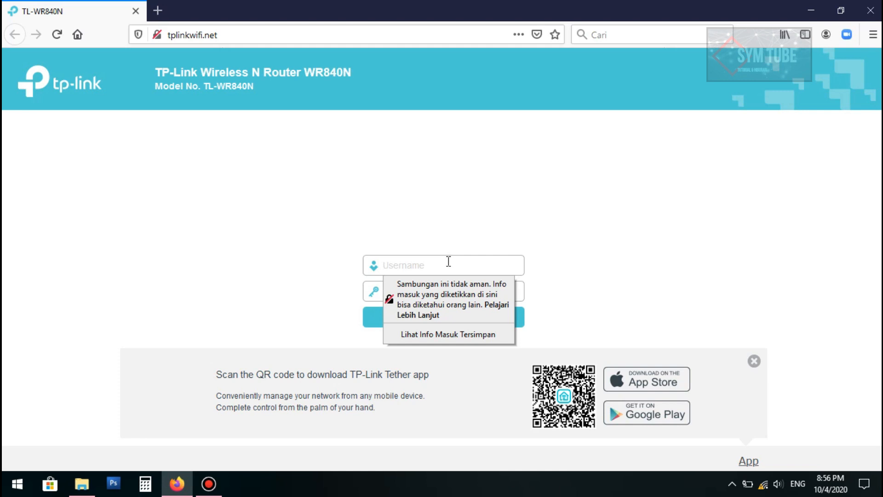
pyautogui.write('a')
pyautogui.press('Tab')
pyautogui.write('admin')
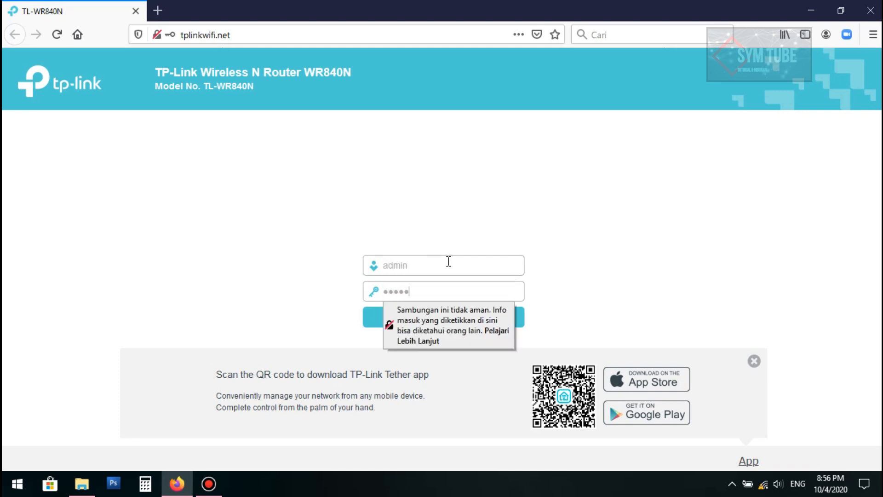
# Log in to the router admin and look over the Status and Quick Setup pages
pyautogui.click(404, 323)
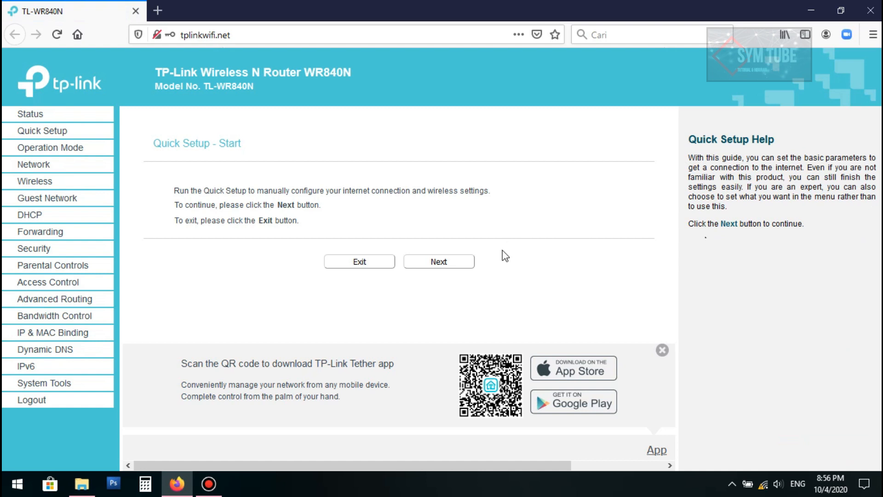
pyautogui.click(40, 119)
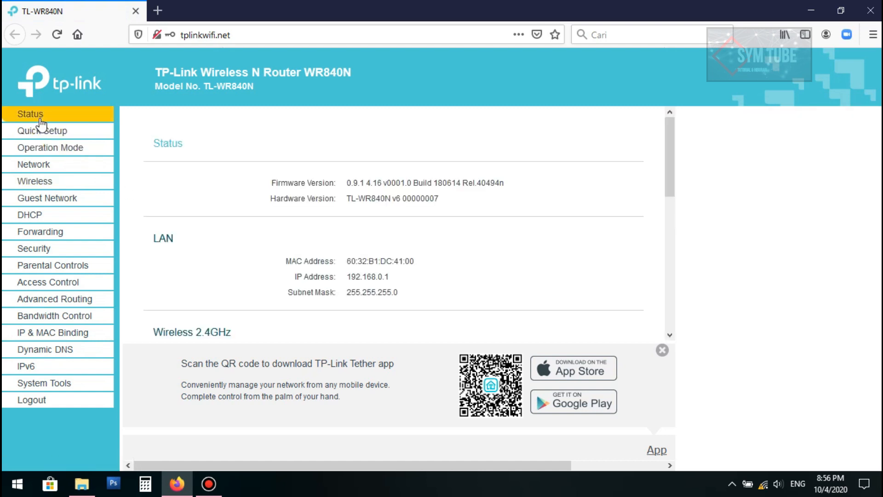
pyautogui.scroll(-7, 456, 219)
pyautogui.scroll(3, 429, 209)
pyautogui.scroll(3, 399, 203)
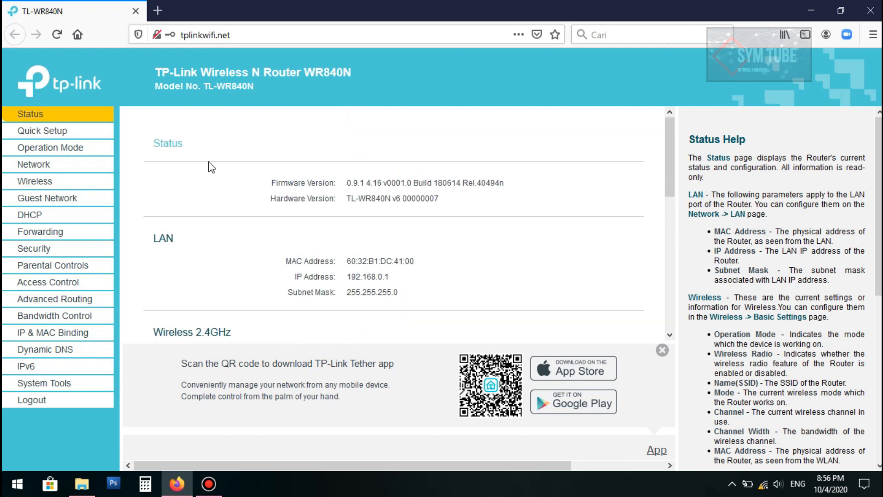
pyautogui.click(62, 133)
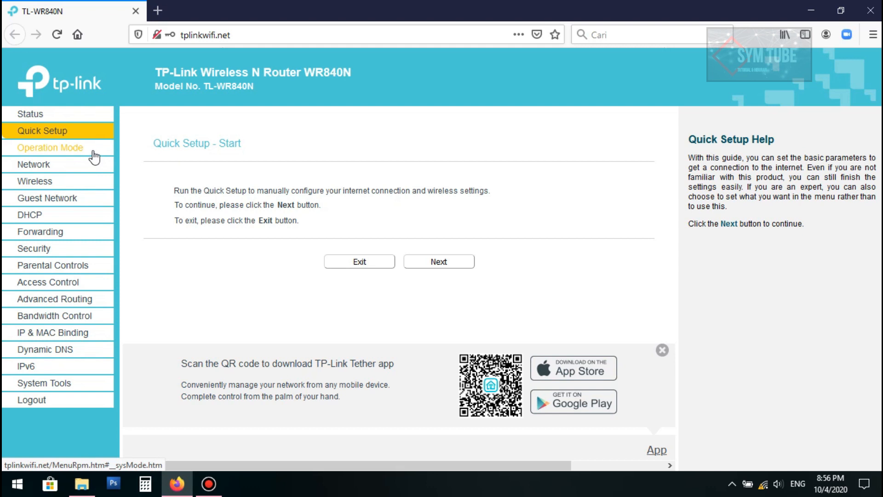
# Keep Wireless Router operation mode and save it, then reload and open Wireless Settings
pyautogui.click(66, 152)
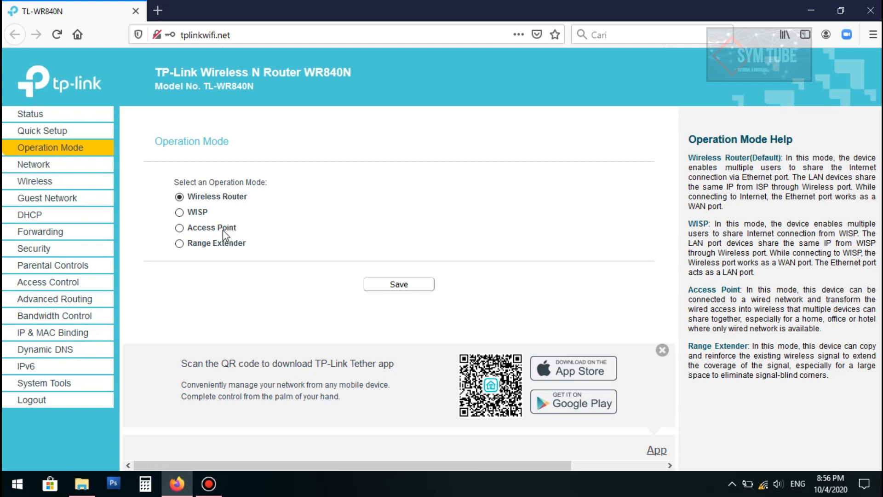
pyautogui.click(182, 230)
pyautogui.click(178, 199)
pyautogui.click(413, 285)
pyautogui.click(486, 232)
pyautogui.click(56, 35)
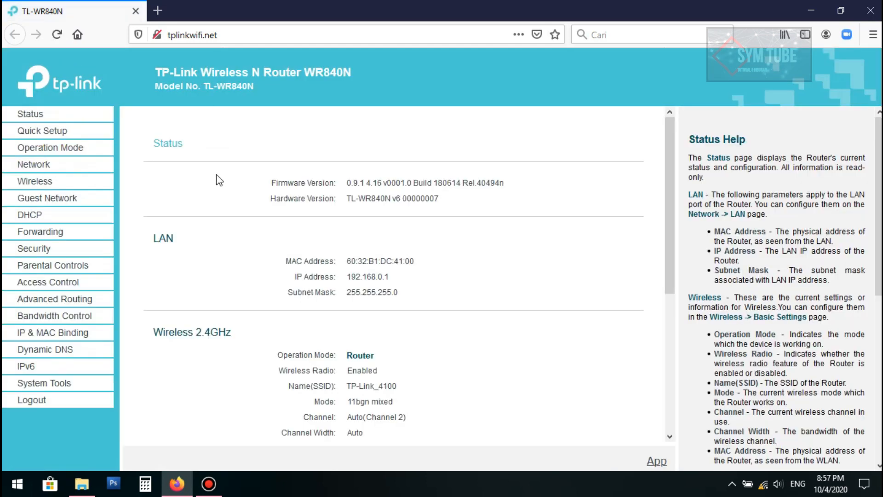
pyautogui.click(54, 184)
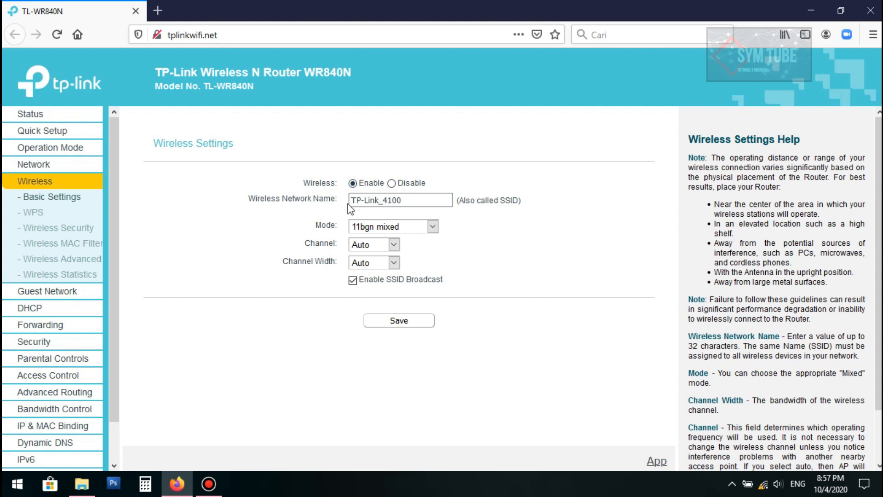
# Rename the wireless network to basmalah.hotspot30 and keep 11bgn mixed mode
pyautogui.moveTo(403, 201); pyautogui.dragTo(340, 203)
pyautogui.write('basm')
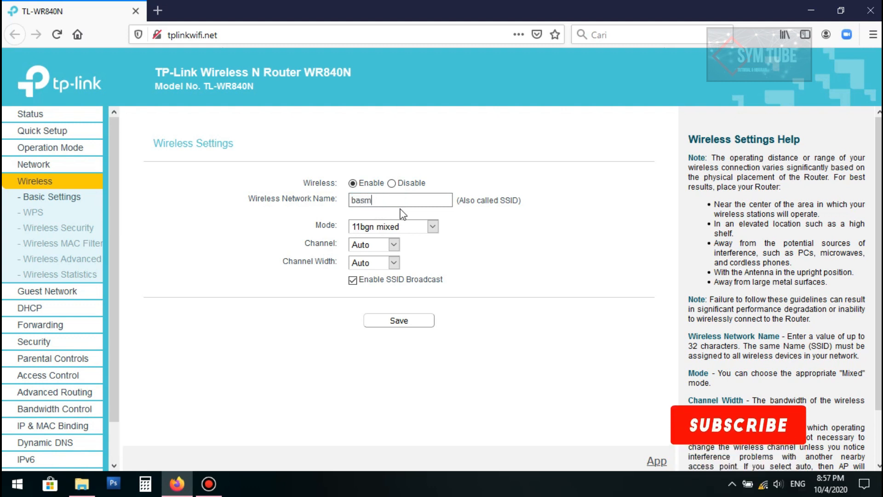
pyautogui.write('alah.ho')
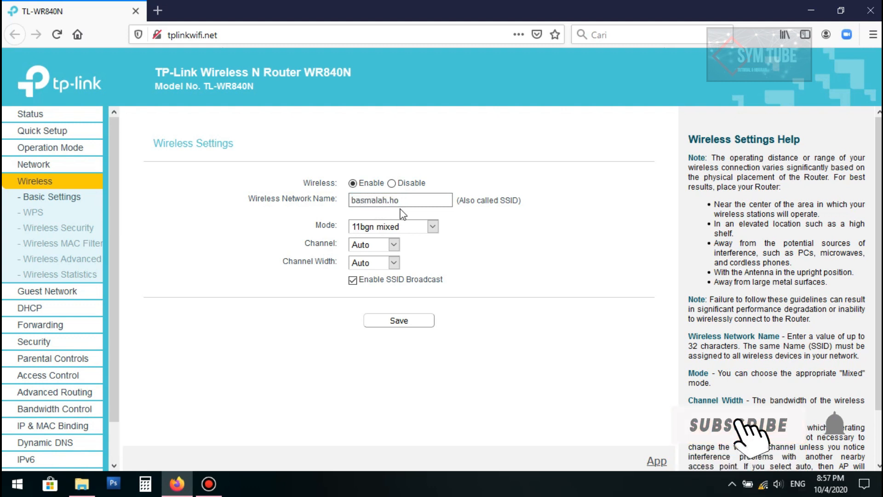
pyautogui.write('tspot')
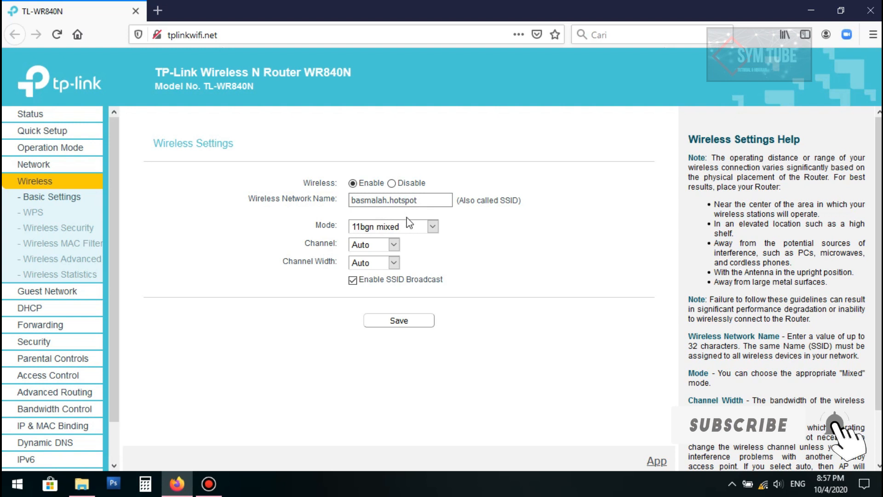
pyautogui.write('30')
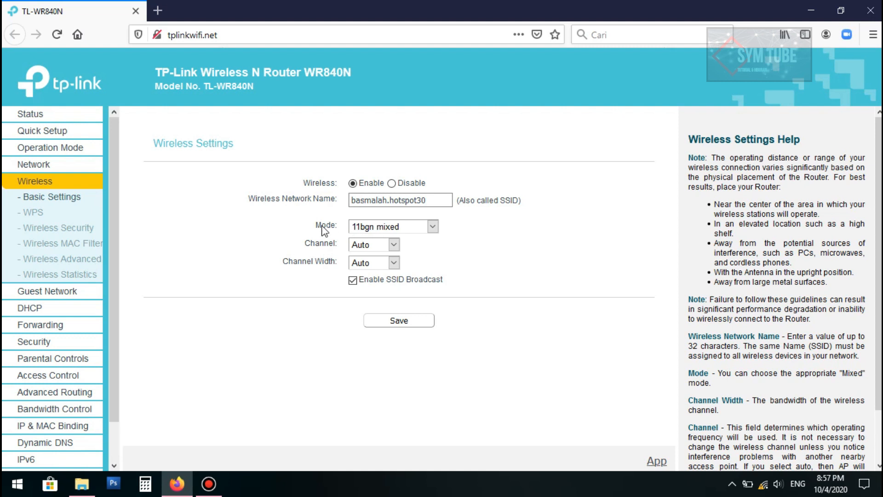
pyautogui.click(368, 230)
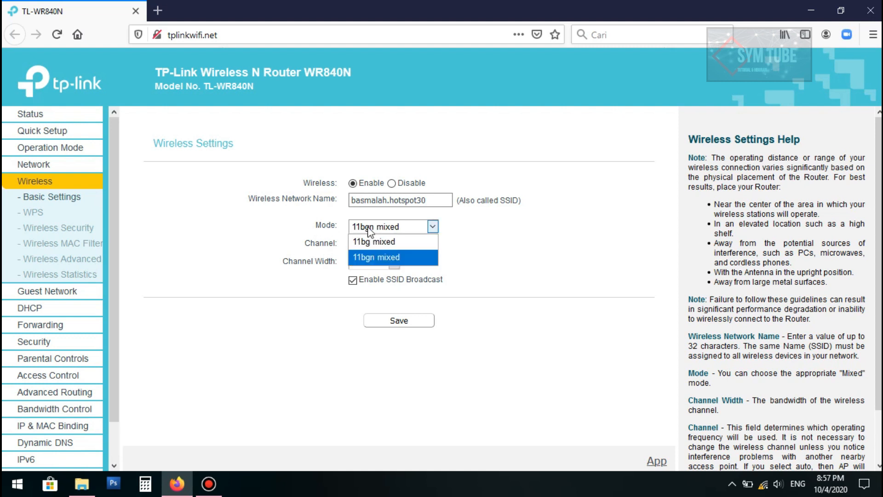
pyautogui.click(380, 259)
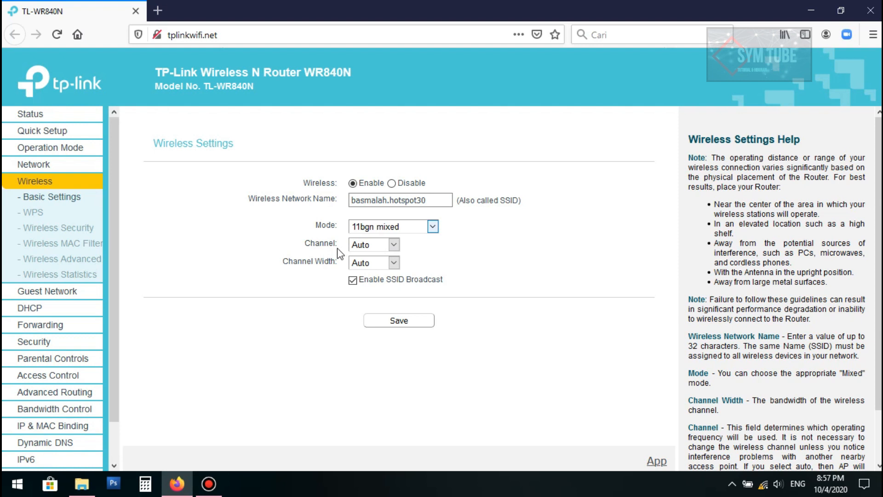
# Set channel 6 and 20MHz channel width, and save the wireless settings
pyautogui.click(361, 246)
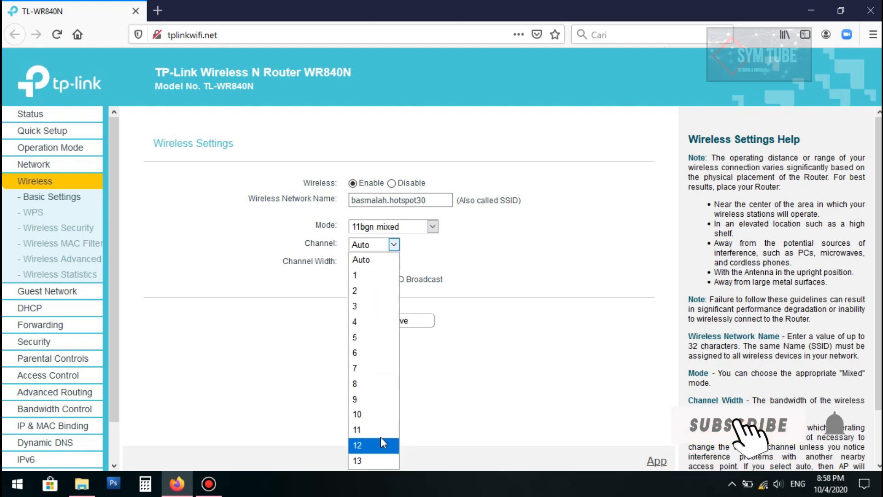
pyautogui.click(362, 361)
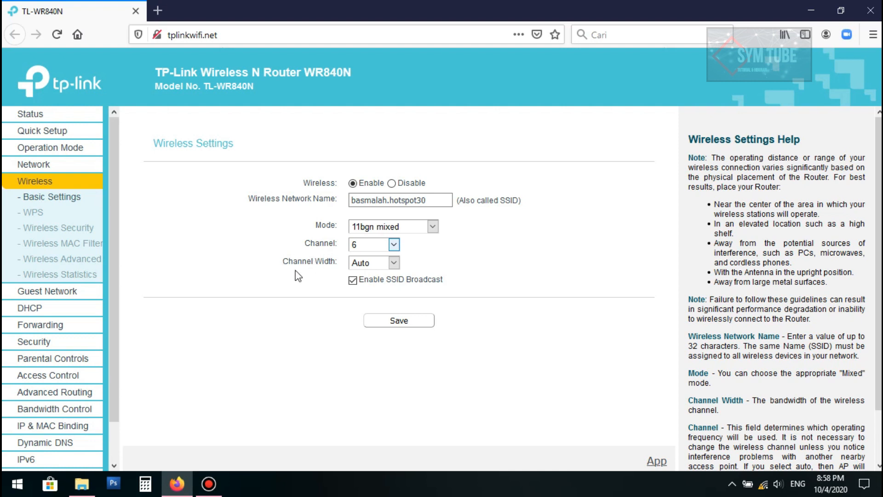
pyautogui.click(369, 264)
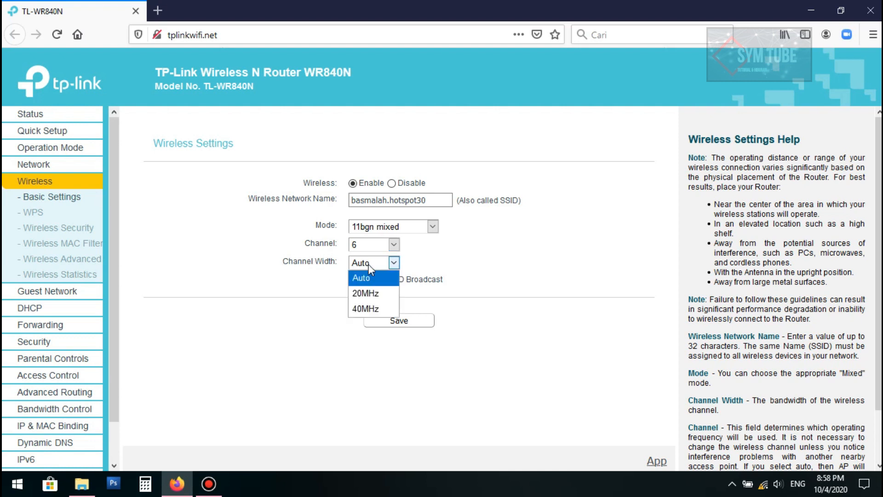
pyautogui.click(367, 293)
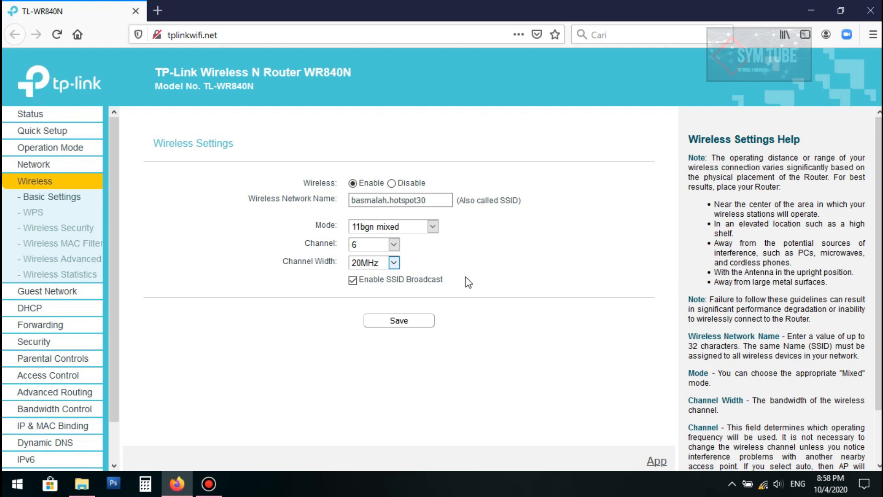
pyautogui.click(422, 328)
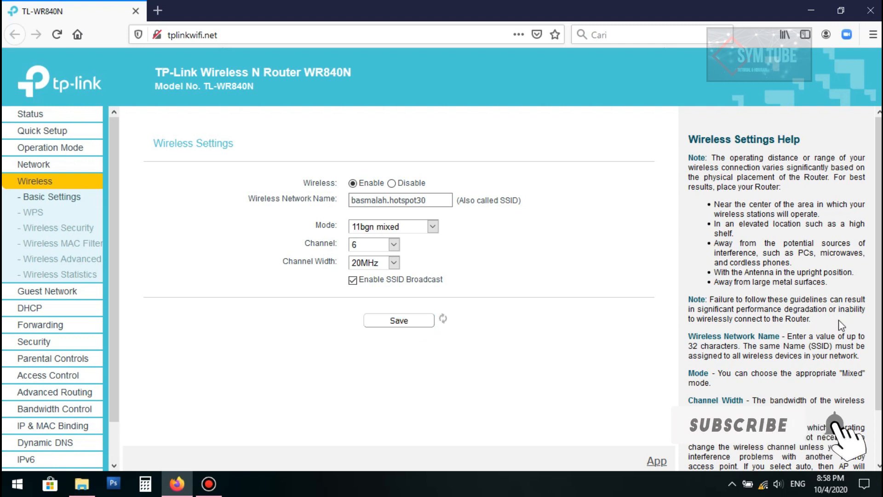
# Join the basmalah.hotspot30 Wi-Fi network, entering its security key
pyautogui.click(766, 492)
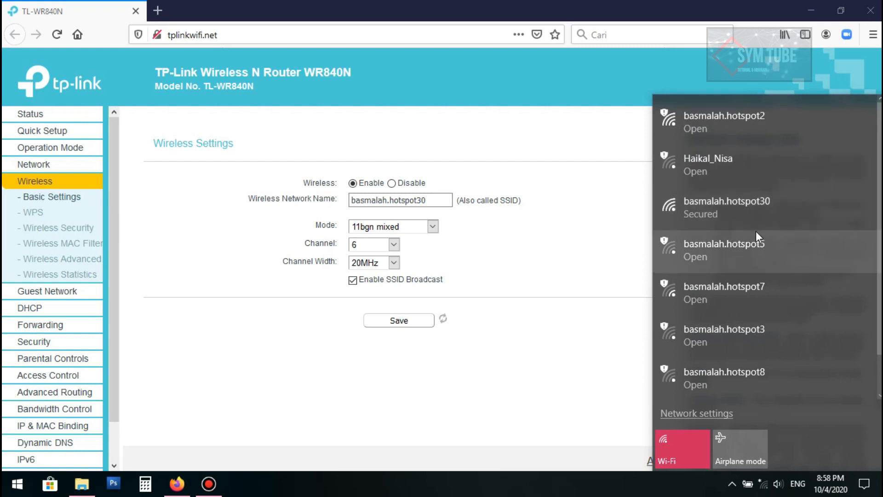
pyautogui.click(735, 213)
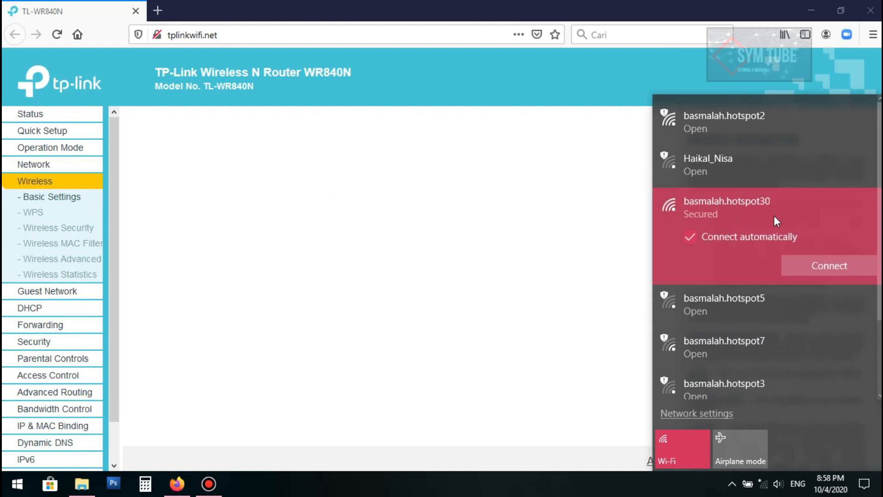
pyautogui.click(824, 266)
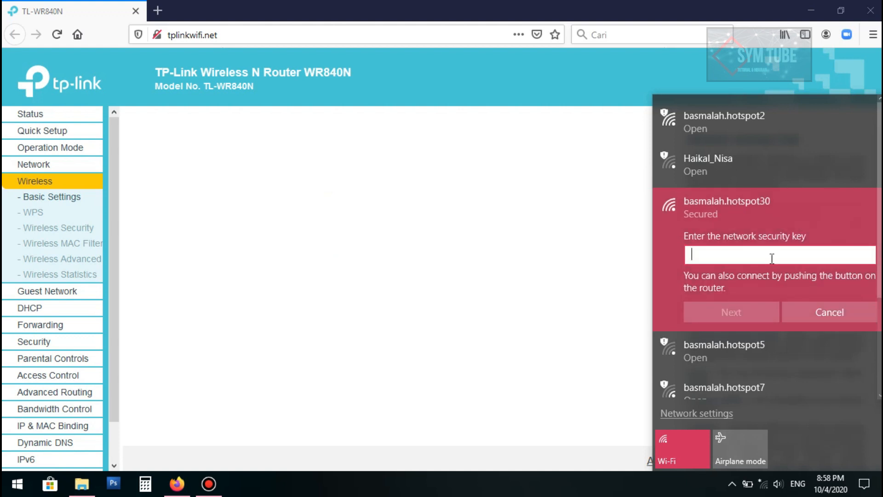
pyautogui.write('123')
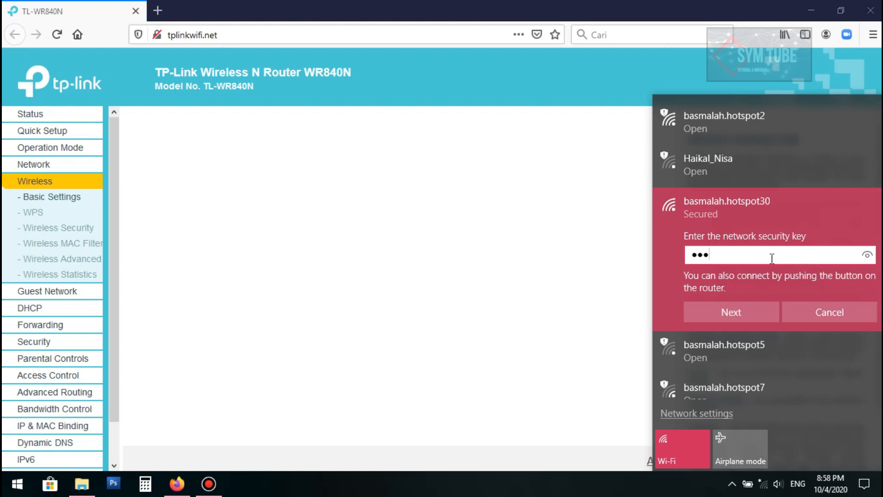
pyautogui.press('BackSpace')
pyautogui.press('BackSpace')
pyautogui.write('45678')
pyautogui.click(747, 309)
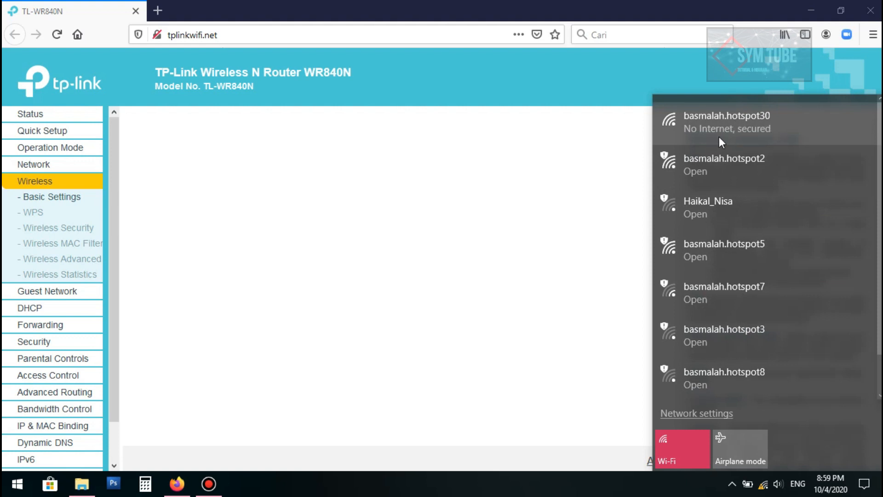
# Reload the router admin and go through Wireless Basic Settings to the WPS page
pyautogui.click(380, 210)
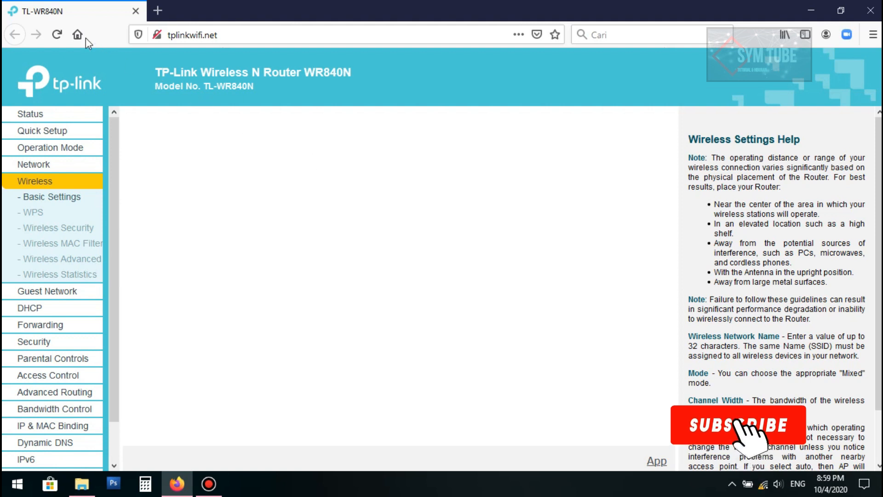
pyautogui.click(60, 36)
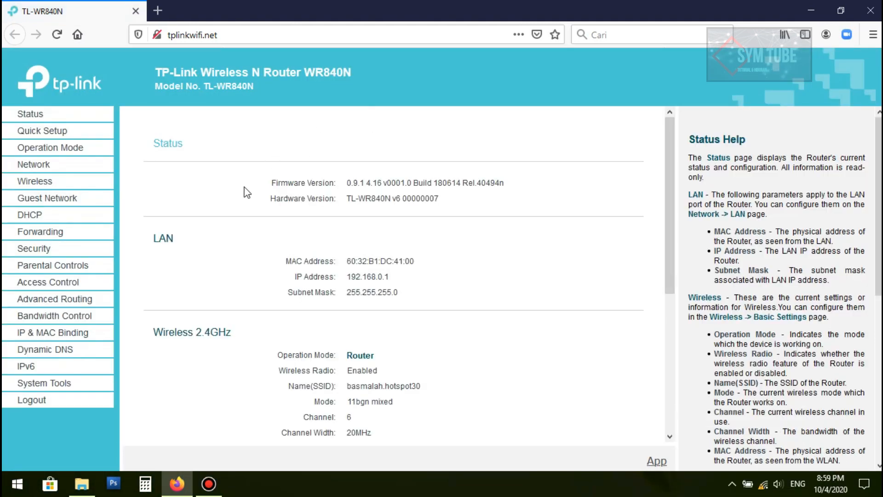
pyautogui.click(40, 181)
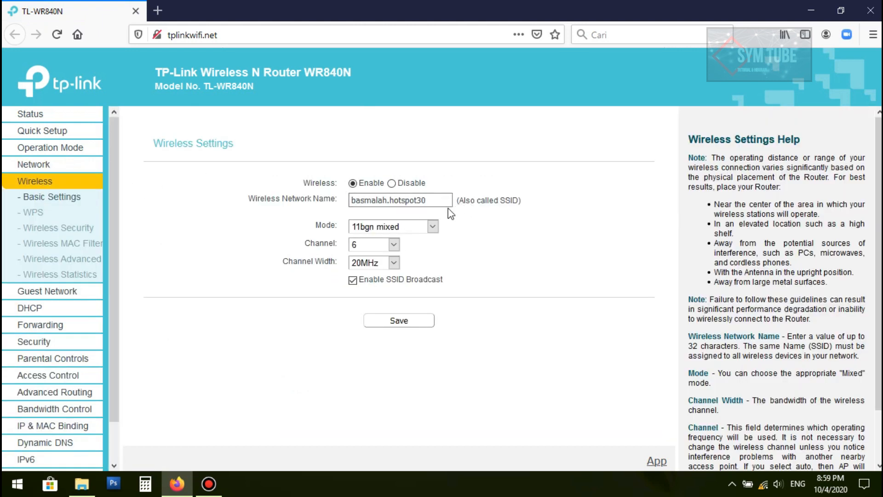
pyautogui.click(61, 200)
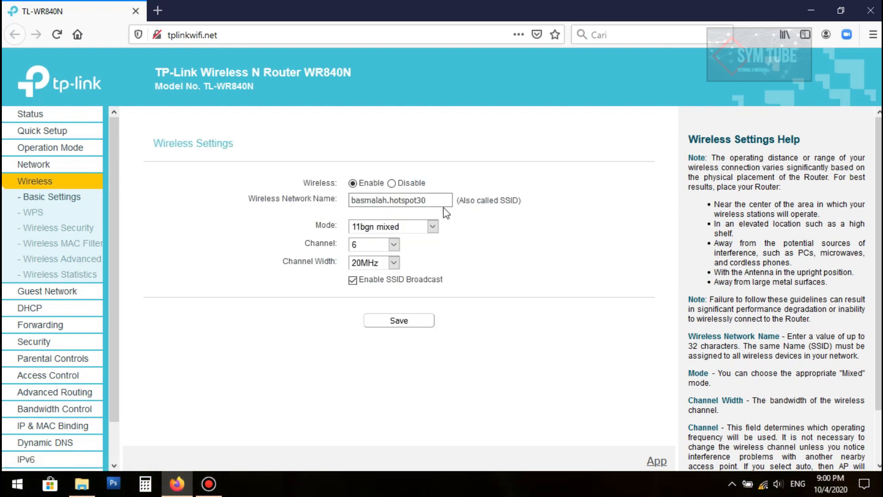
pyautogui.click(40, 214)
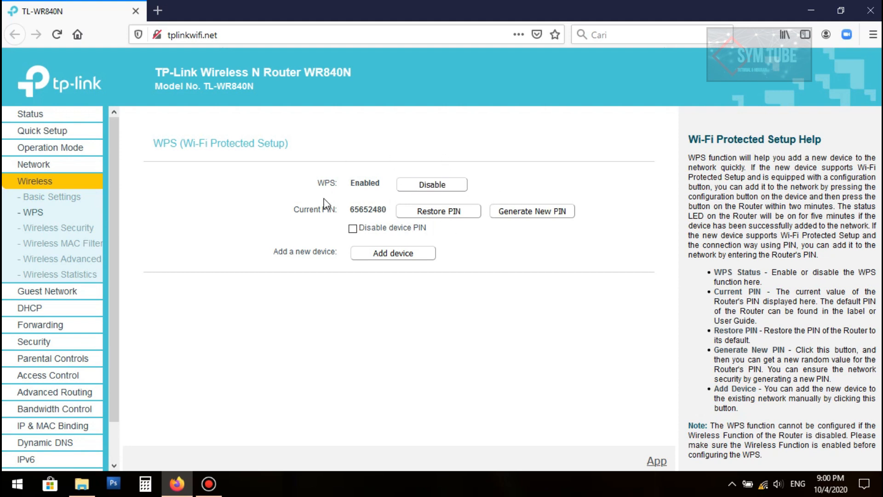
# Disable WPS on the router's WPS page
pyautogui.click(438, 193)
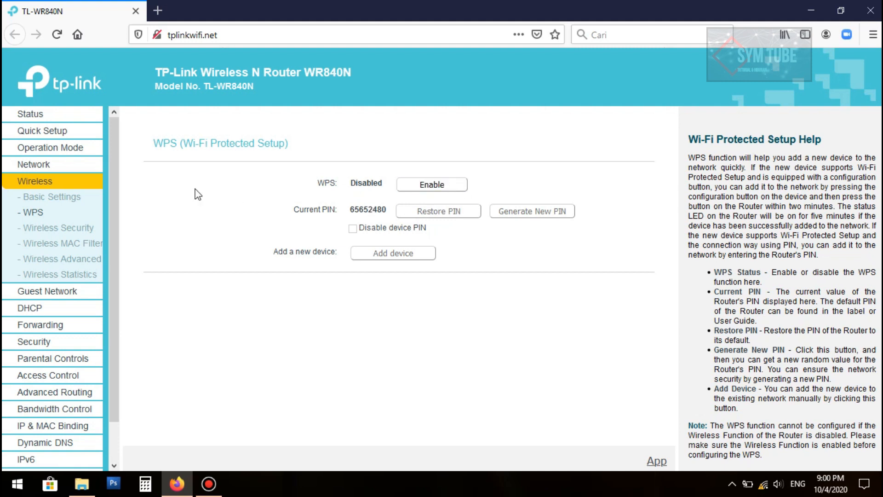
# Choose Disable Wireless Security on the Wireless Security page and save it
pyautogui.click(57, 230)
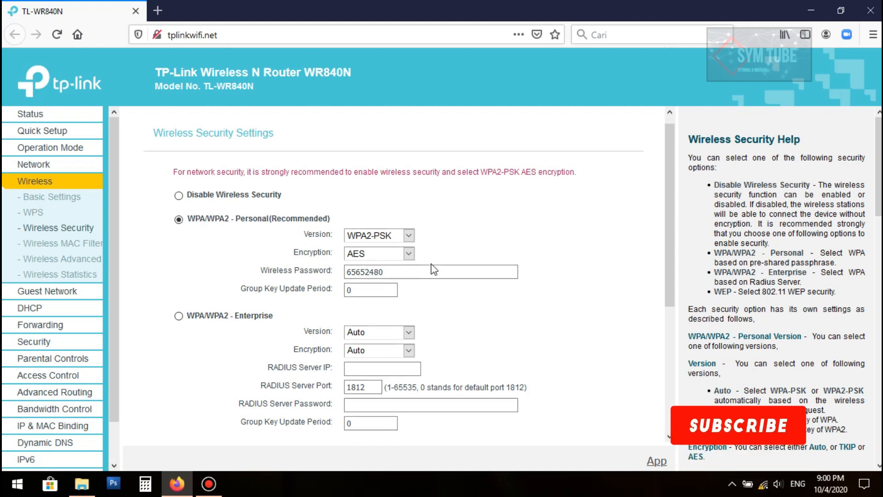
pyautogui.scroll(-3, 410, 258)
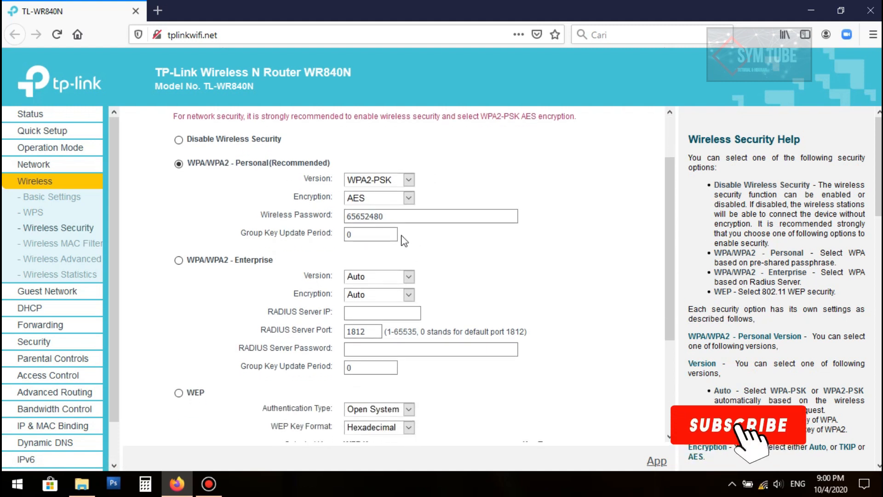
pyautogui.doubleClick(365, 216)
pyautogui.scroll(2, 373, 234)
pyautogui.scroll(1, 374, 237)
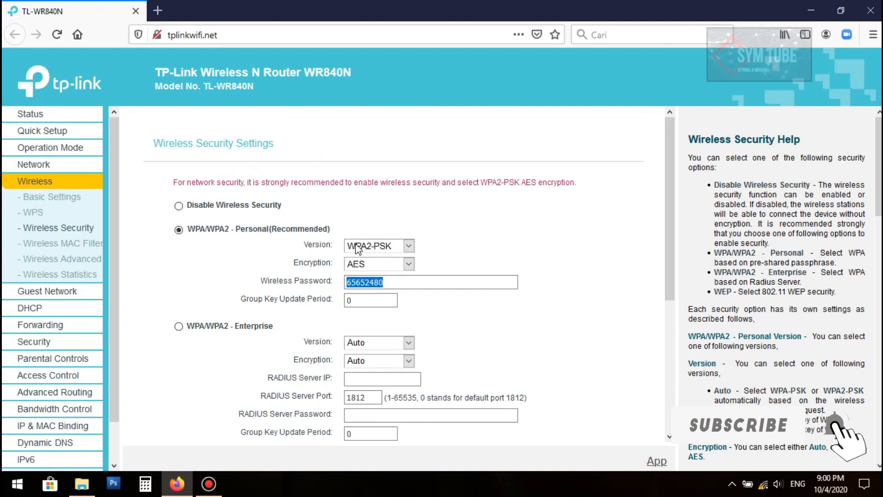
pyautogui.click(179, 206)
pyautogui.scroll(-5, 464, 232)
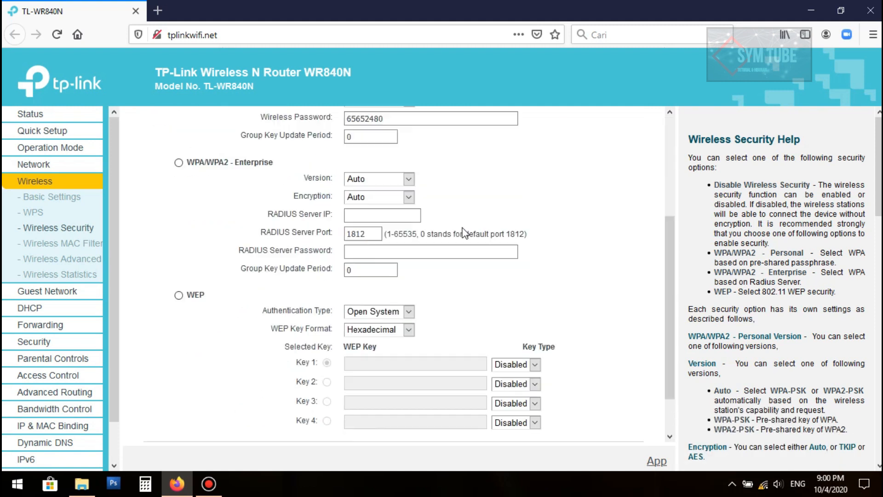
pyautogui.click(406, 417)
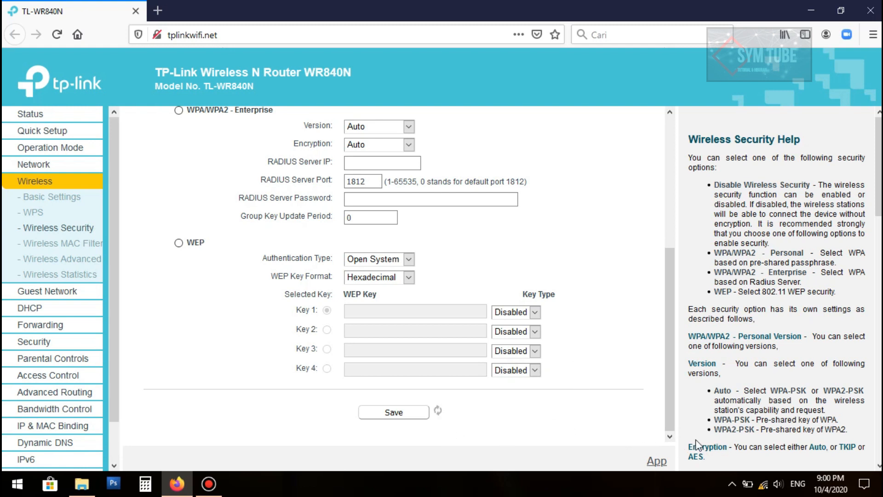
pyautogui.click(763, 484)
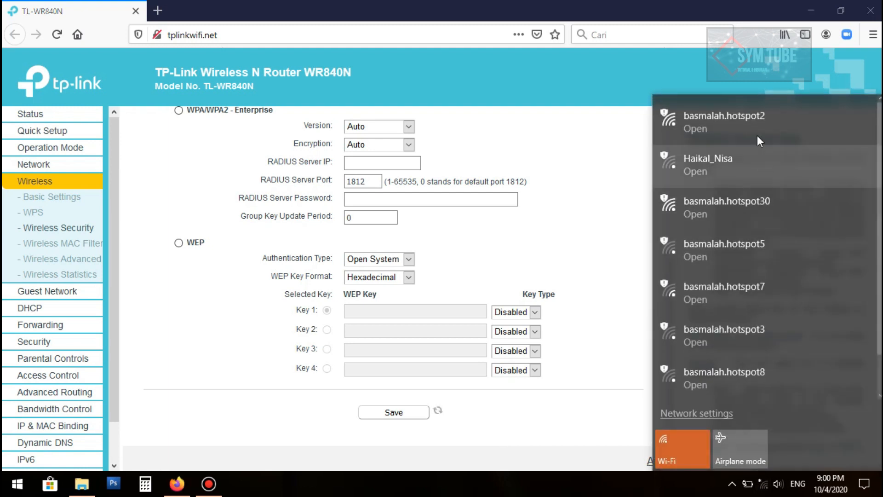
# Connect to the now-open basmalah.hotspot30 with Connect automatically ticked, then close the list
pyautogui.click(768, 207)
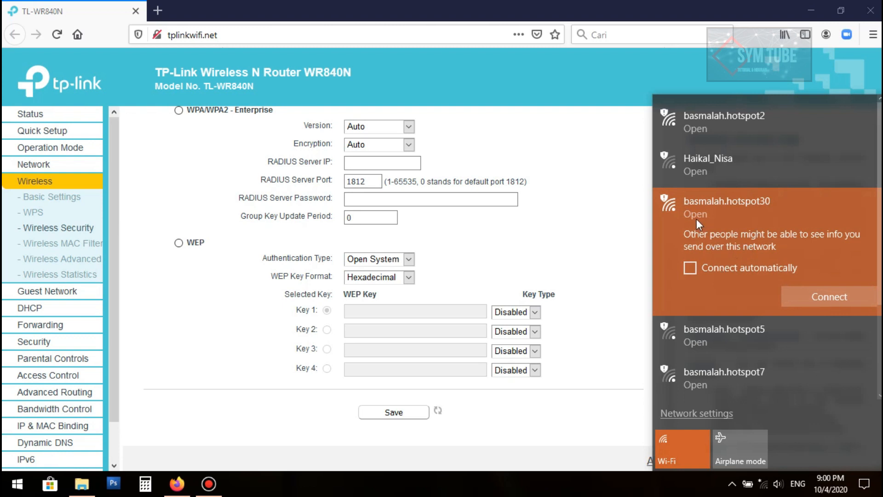
pyautogui.click(697, 266)
pyautogui.click(813, 297)
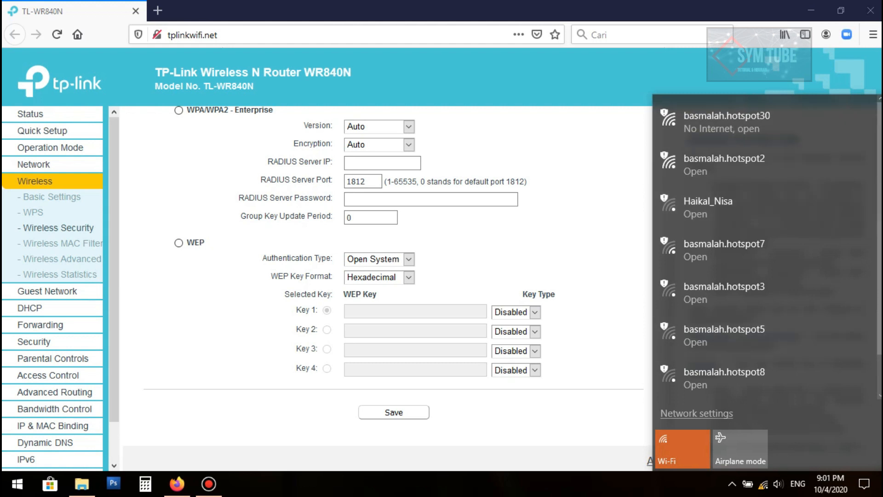
pyautogui.click(542, 492)
# Review the Wireless Security, MAC Filtering, Advanced and Statistics pages, refreshing the statistics
pyautogui.click(70, 232)
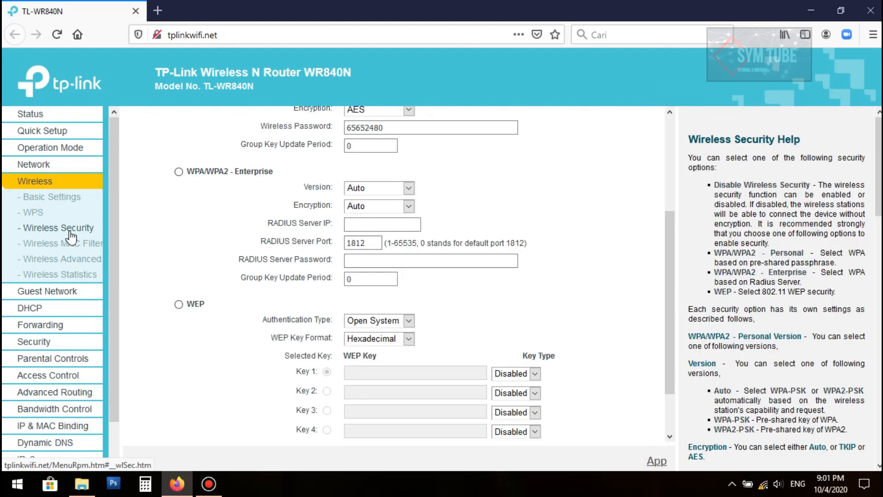
pyautogui.click(61, 244)
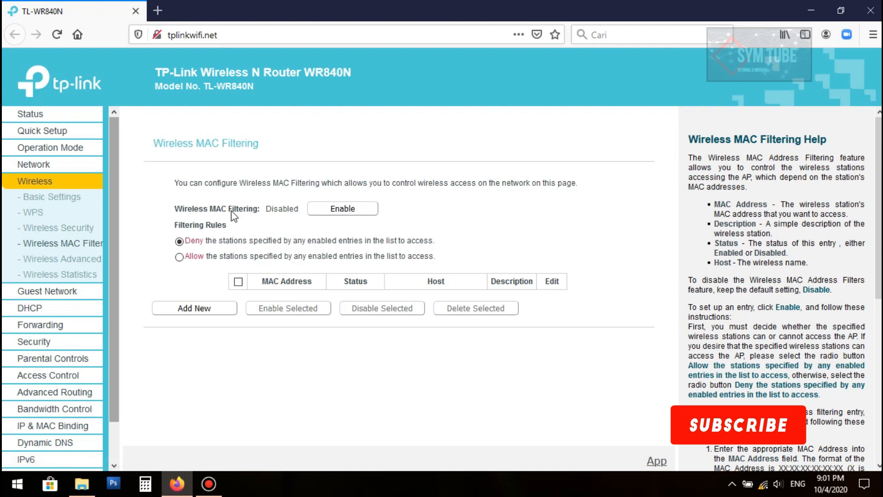
pyautogui.click(70, 260)
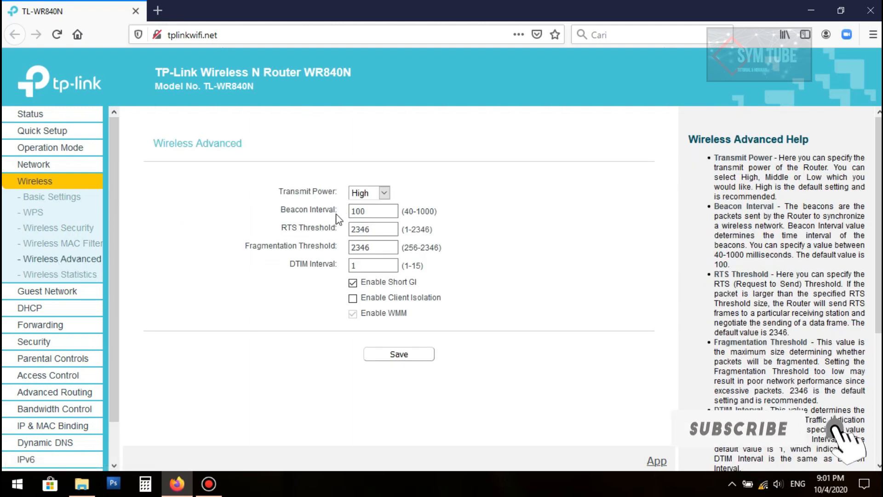
pyautogui.click(63, 275)
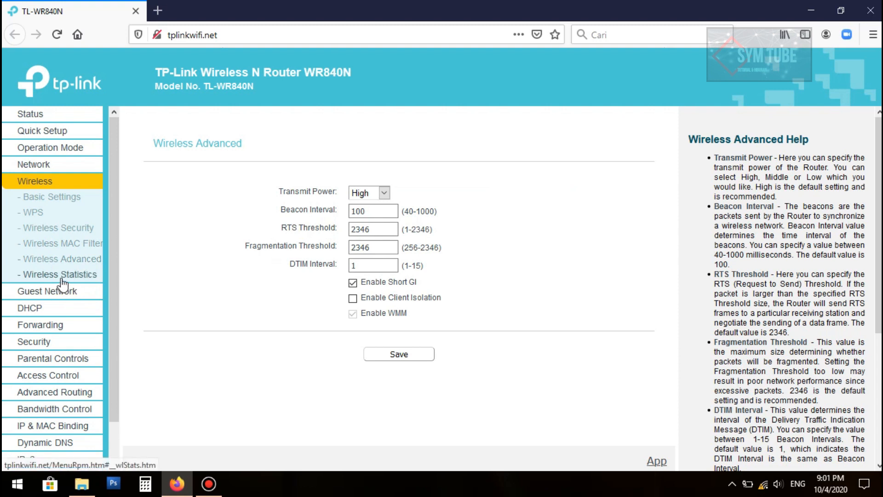
pyautogui.click(364, 188)
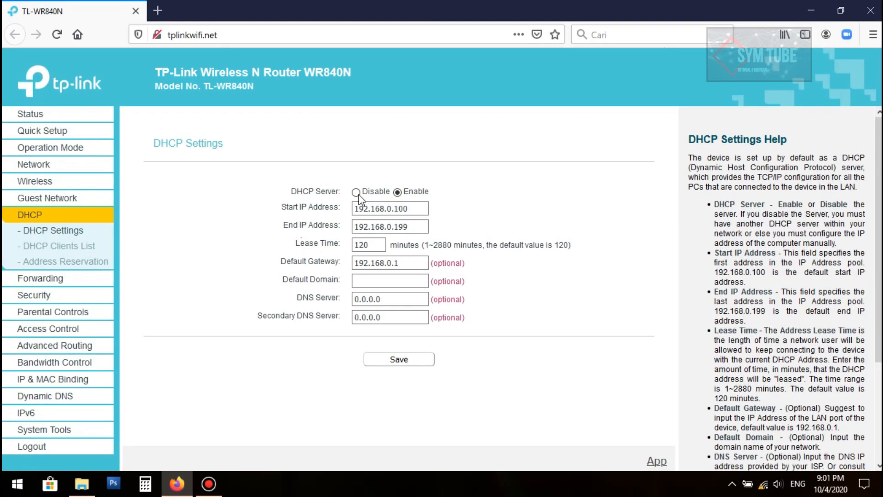
# Set the WAN connection type to Dynamic IP after briefly trying Static IP
pyautogui.click(49, 169)
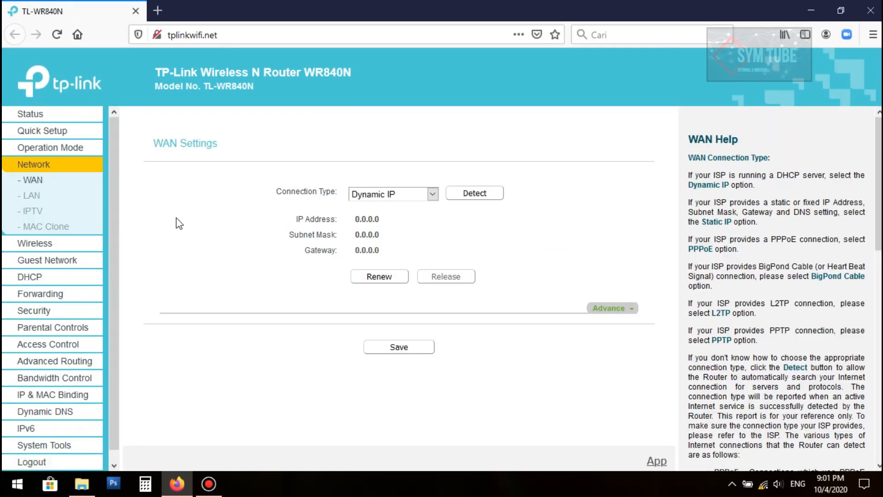
pyautogui.click(47, 168)
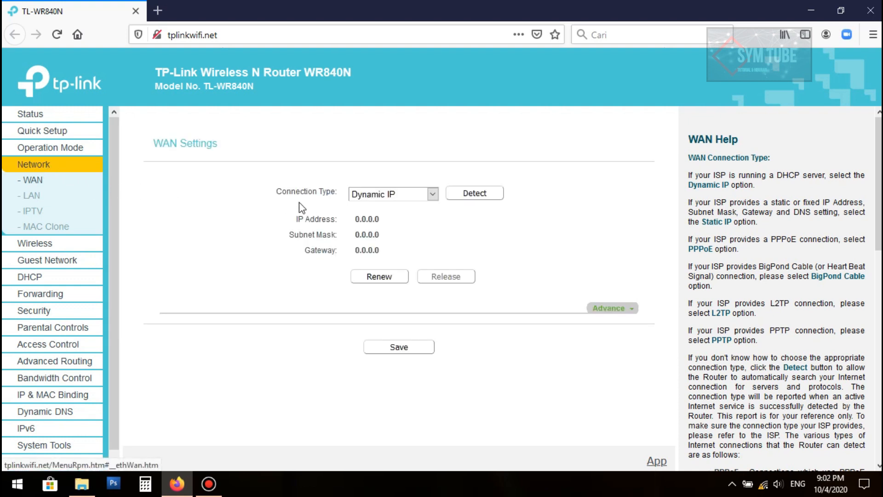
pyautogui.click(412, 194)
pyautogui.click(411, 193)
pyautogui.click(411, 194)
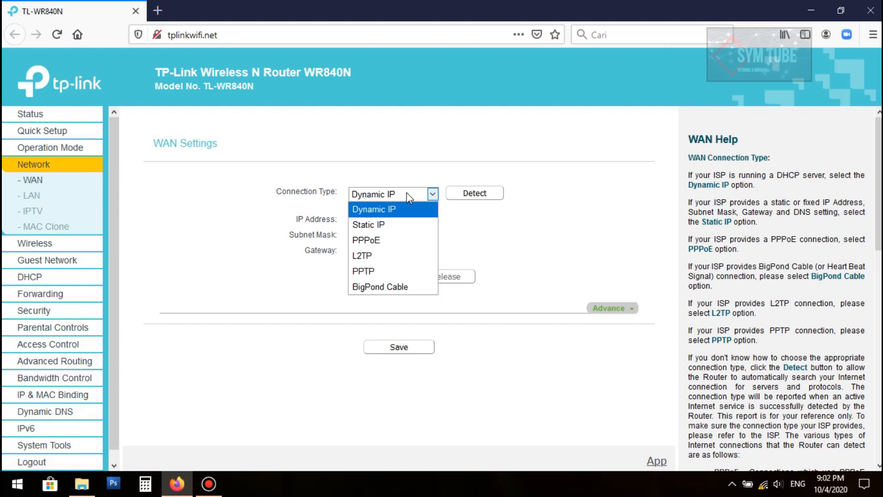
pyautogui.click(394, 210)
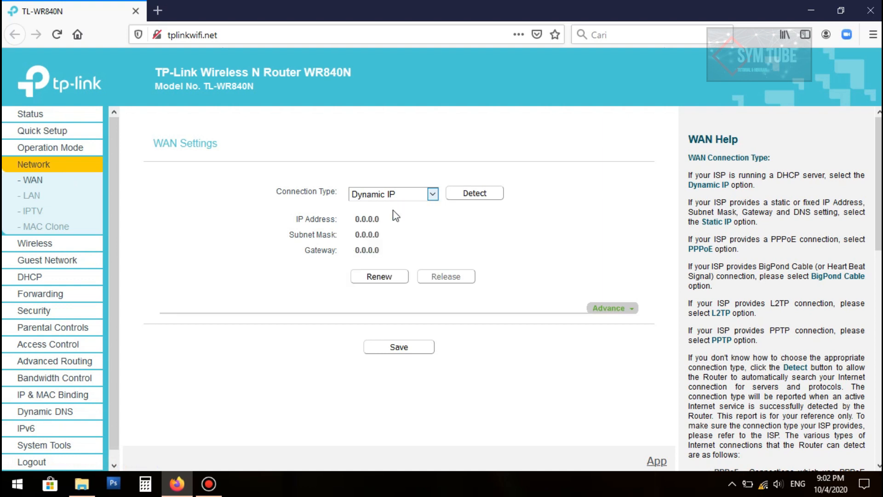
pyautogui.click(394, 196)
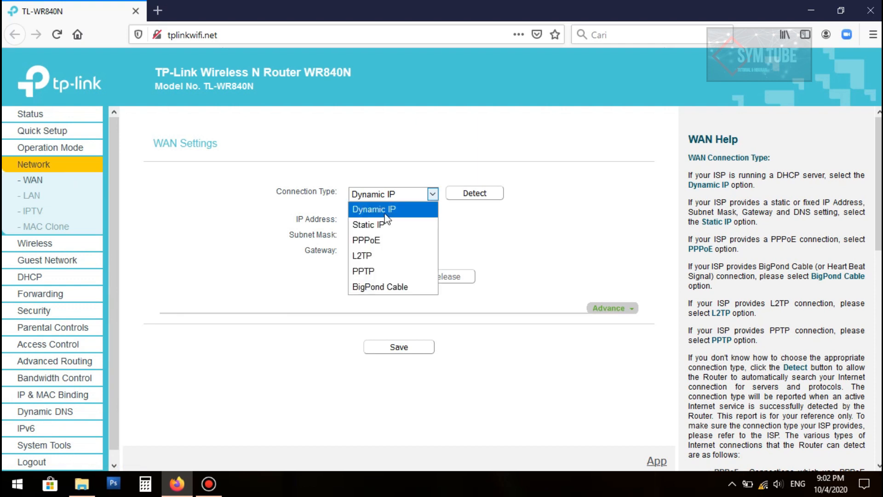
pyautogui.click(379, 227)
pyautogui.click(390, 194)
pyautogui.click(392, 210)
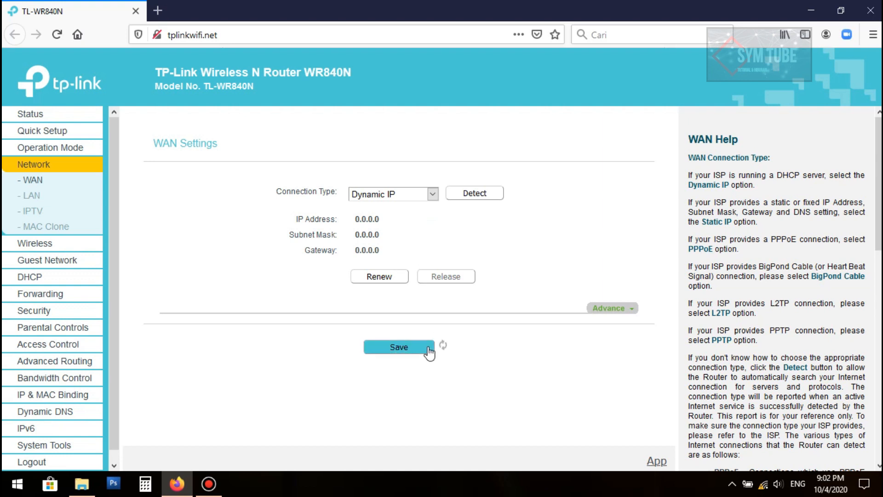
# Save the WAN settings, select the LAN IP 192.168.0.1, and bring up a Run prompt
pyautogui.click(394, 348)
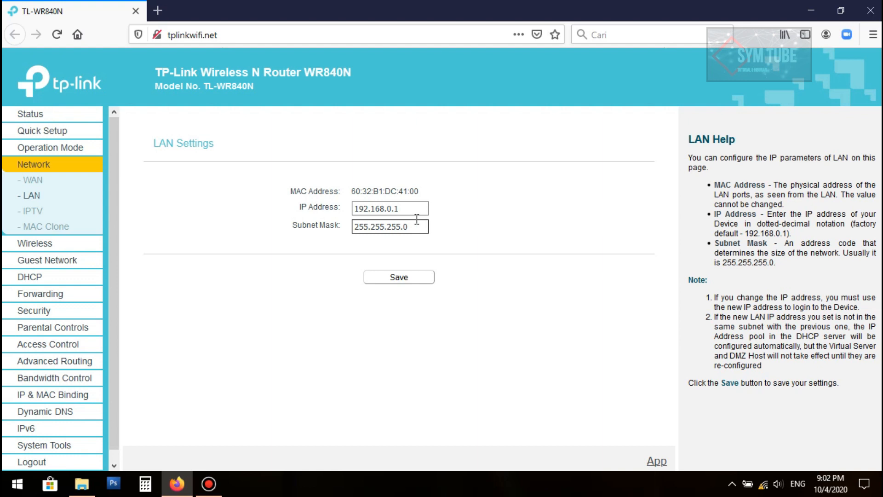
pyautogui.moveTo(416, 209); pyautogui.dragTo(308, 203)
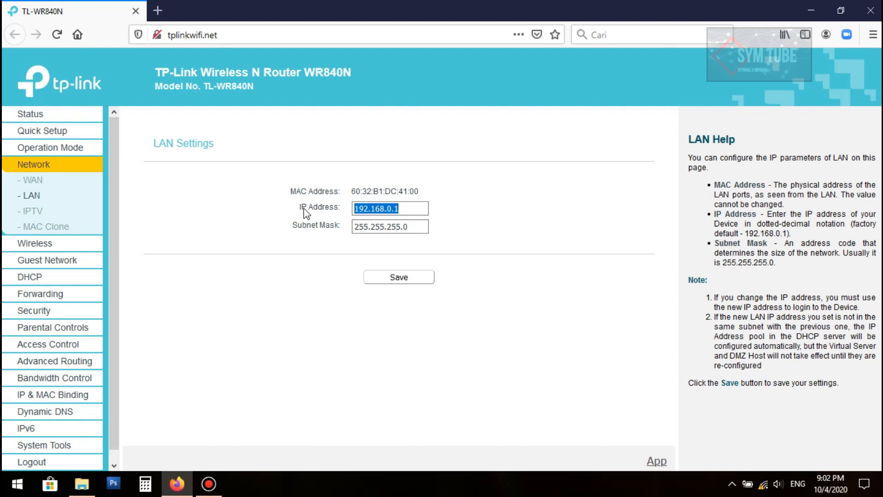
pyautogui.press('super+r')
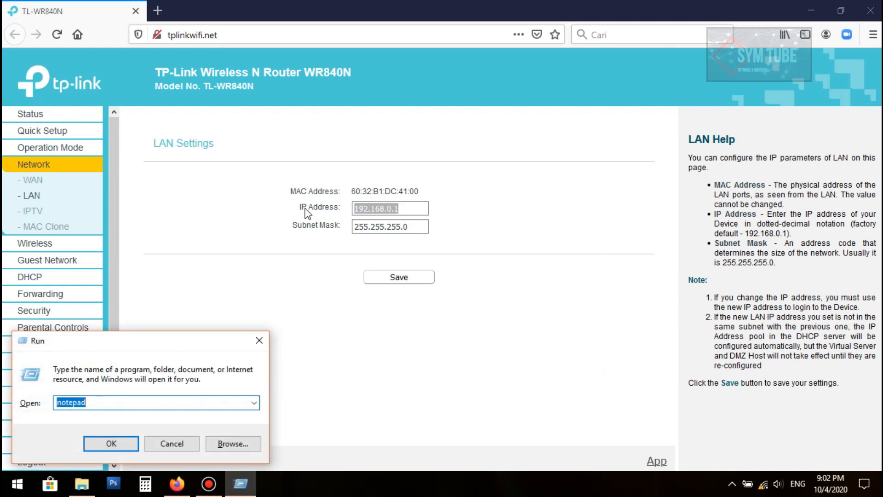
# Launch Notepad and place the cursor after the Mikrotik address 50.50.50.1
pyautogui.press('Return')
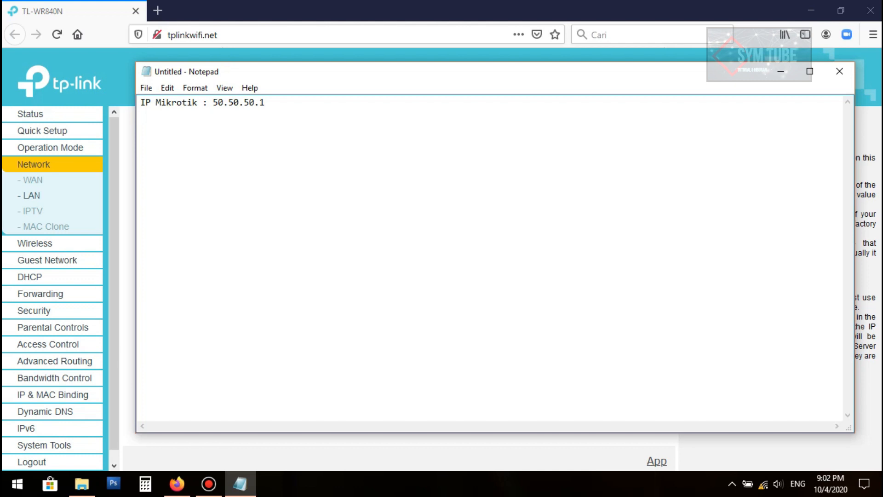
pyautogui.moveTo(339, 88); pyautogui.dragTo(357, 202)
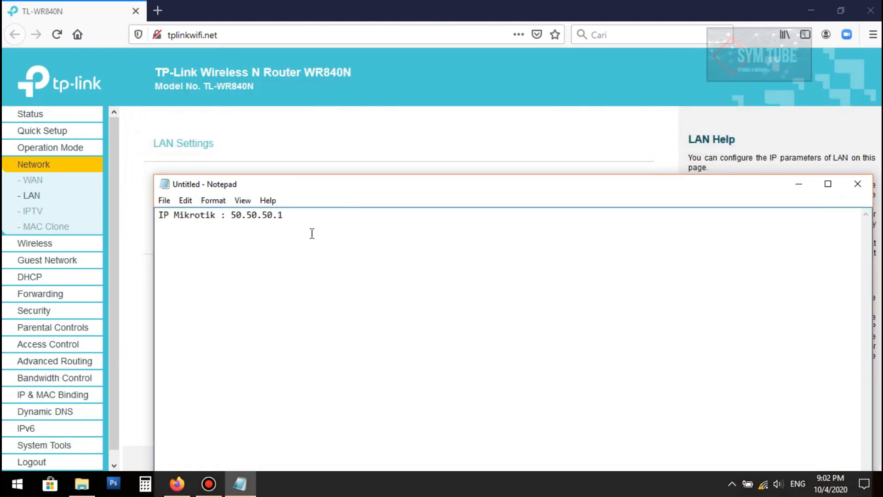
pyautogui.moveTo(226, 215); pyautogui.dragTo(285, 215)
pyautogui.click(226, 243)
pyautogui.moveTo(231, 215); pyautogui.dragTo(282, 217)
pyautogui.click(283, 215)
# Add the line 'IP MODEM : 50.50.50.85' below the Mikrotik entry
pyautogui.moveTo(387, 185); pyautogui.dragTo(320, 107)
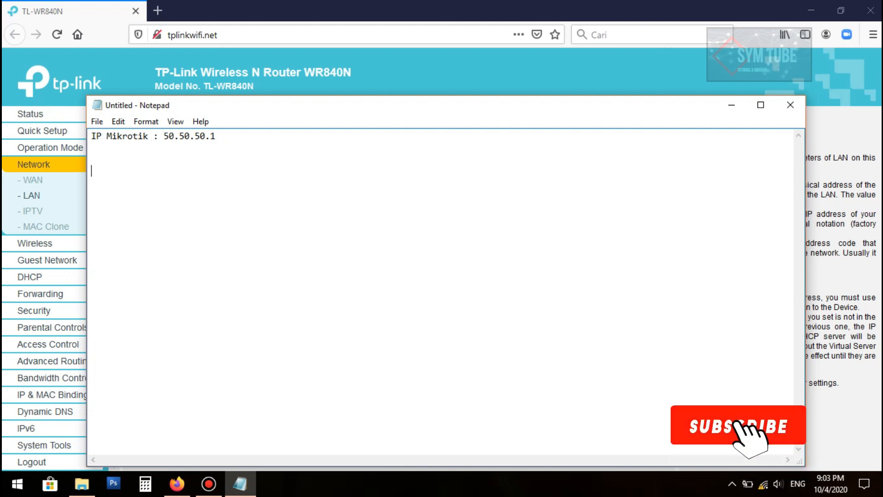
pyautogui.write('50.50.50.85')
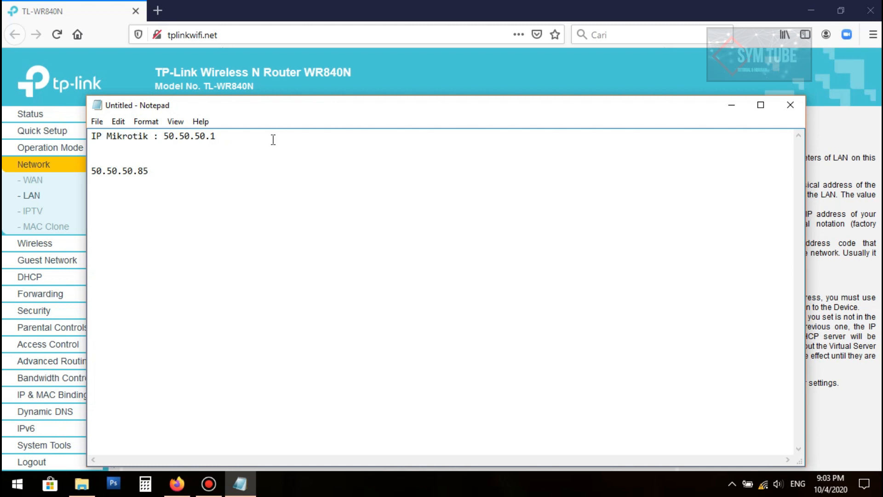
pyautogui.moveTo(161, 171); pyautogui.dragTo(89, 171)
pyautogui.click(90, 170)
pyautogui.write('IP MODEM ')
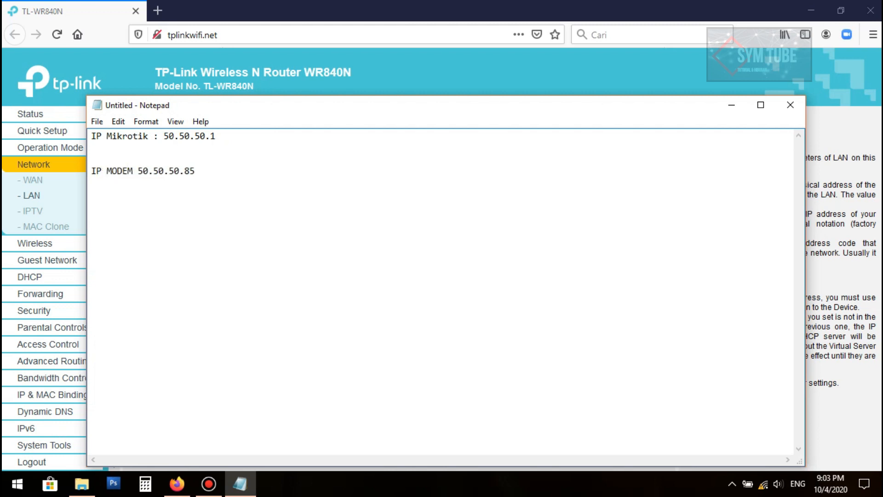
pyautogui.write(':')
# Minimise Notepad and begin typing the new 50.50.50 address into the router's LAN IP field
pyautogui.moveTo(169, 136); pyautogui.dragTo(210, 133)
pyautogui.click(164, 135)
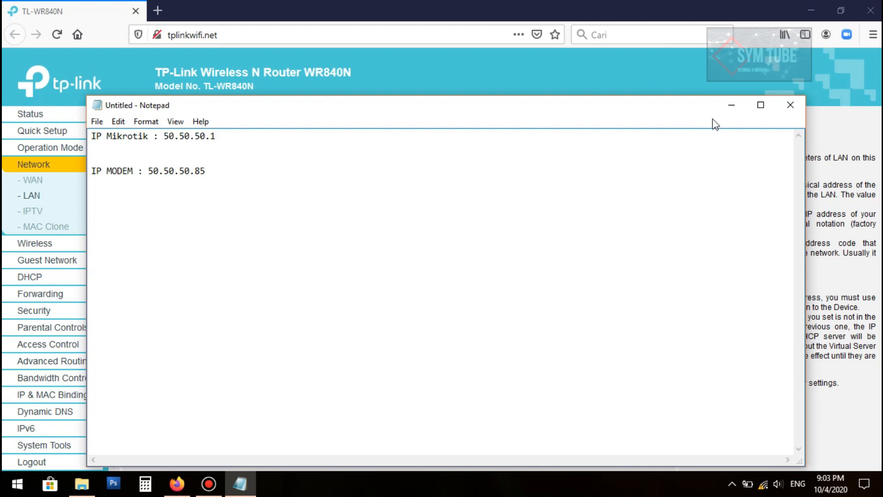
pyautogui.click(732, 106)
pyautogui.write('50.50.50.')
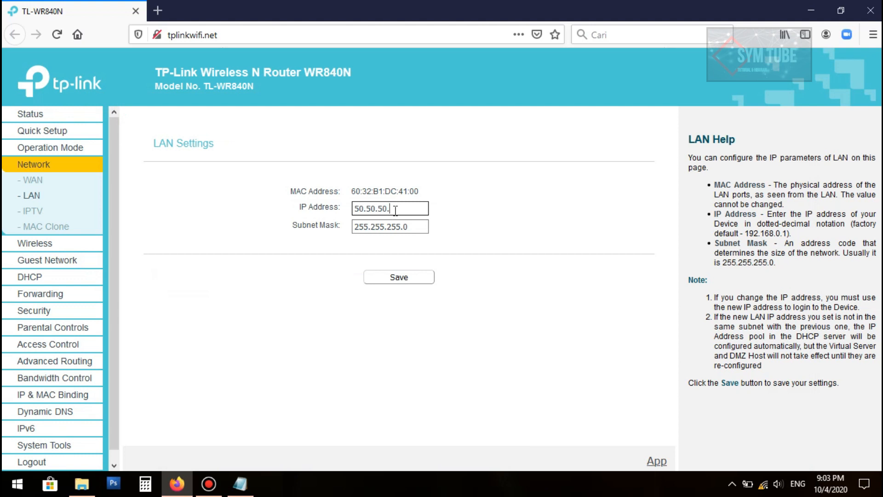
pyautogui.write('86')
# Save LAN IP 50.50.50.85 and confirm the router reboot
pyautogui.click(420, 277)
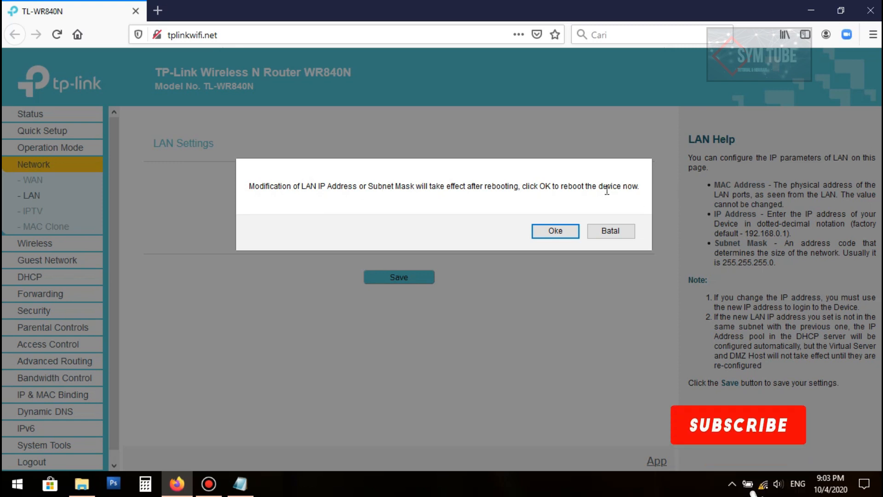
pyautogui.click(542, 231)
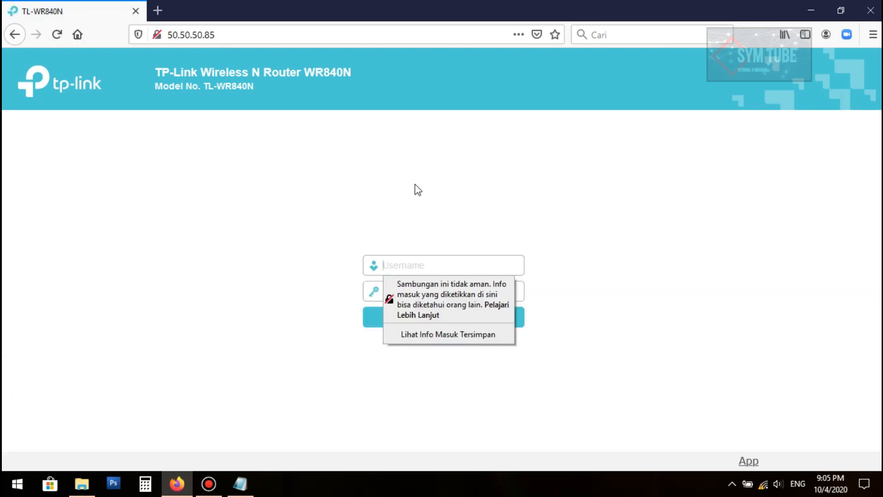
# Log back into the router admin at 50.50.50.85 as admin
pyautogui.click(57, 34)
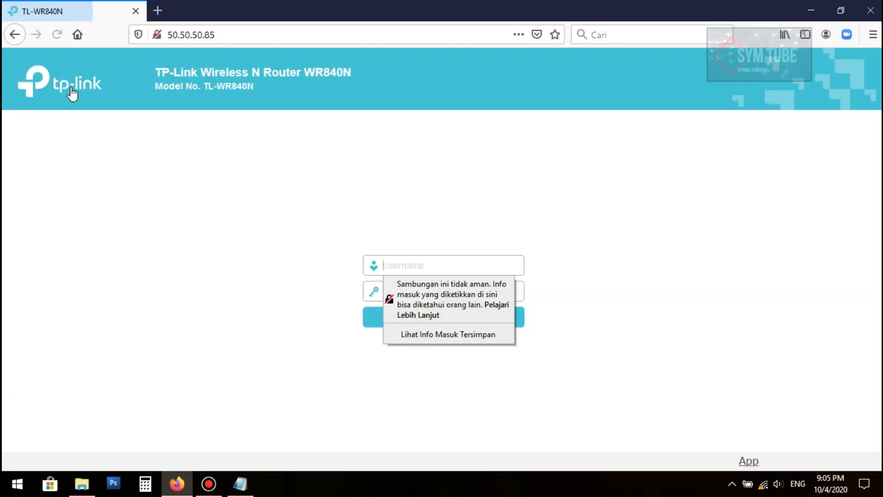
pyautogui.click(408, 267)
pyautogui.write('admin')
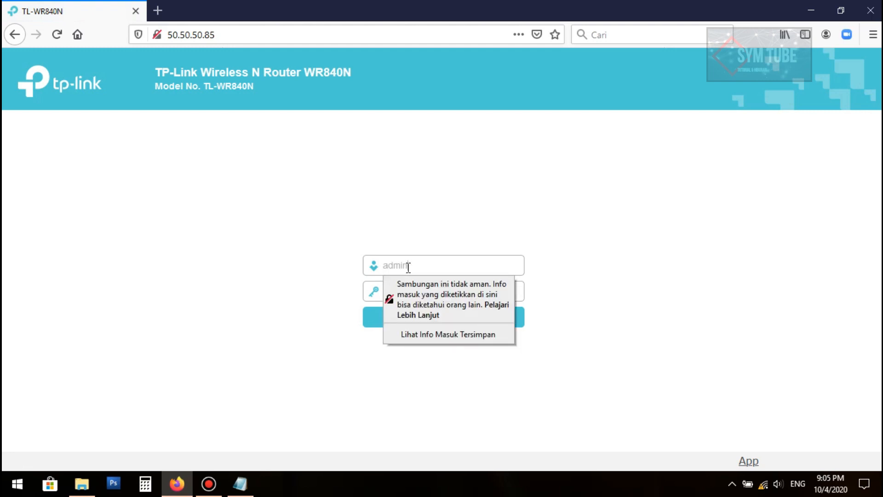
pyautogui.press('Tab')
pyautogui.write('a')
pyautogui.press('Return')
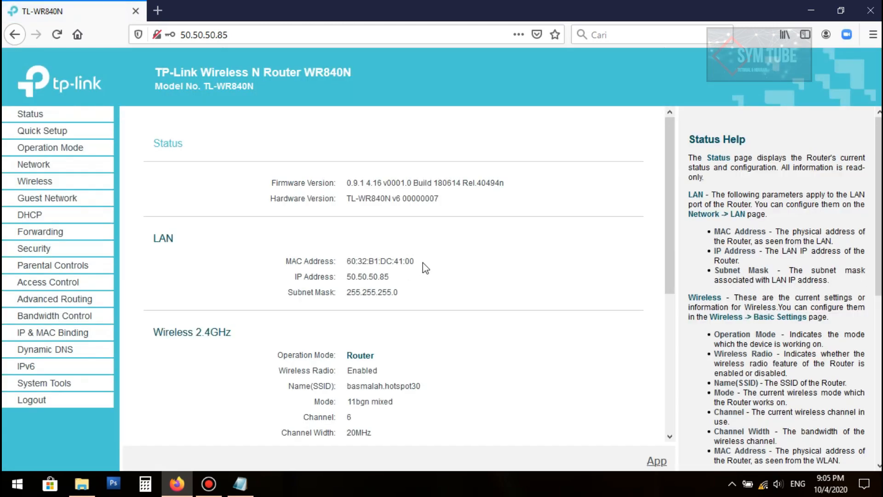
# Check the LAN IP under Network, then go to DHCP Settings
pyautogui.click(38, 169)
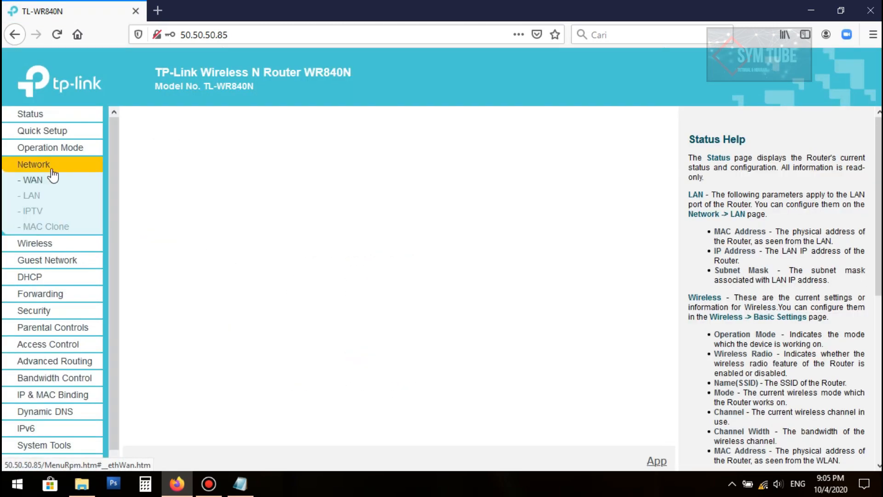
pyautogui.click(32, 196)
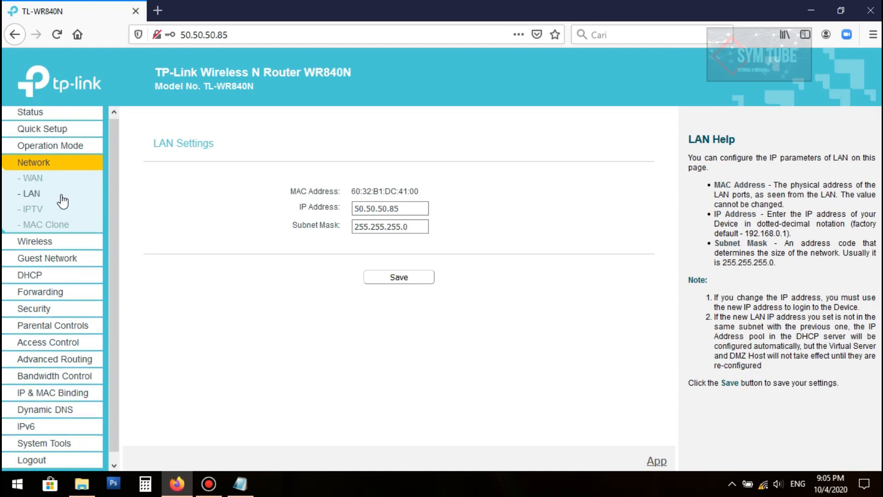
pyautogui.scroll(-1, 62, 204)
pyautogui.click(32, 267)
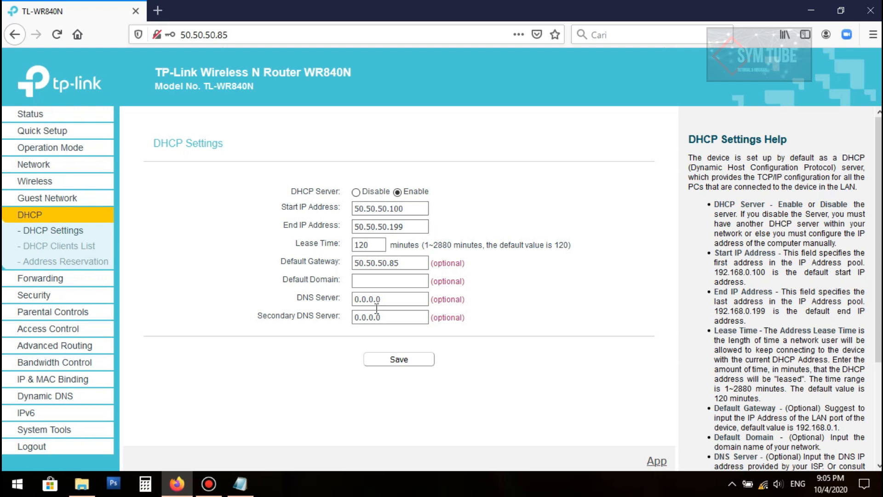
# Review the IP notes, then disable the router's DHCP server and save
pyautogui.click(240, 484)
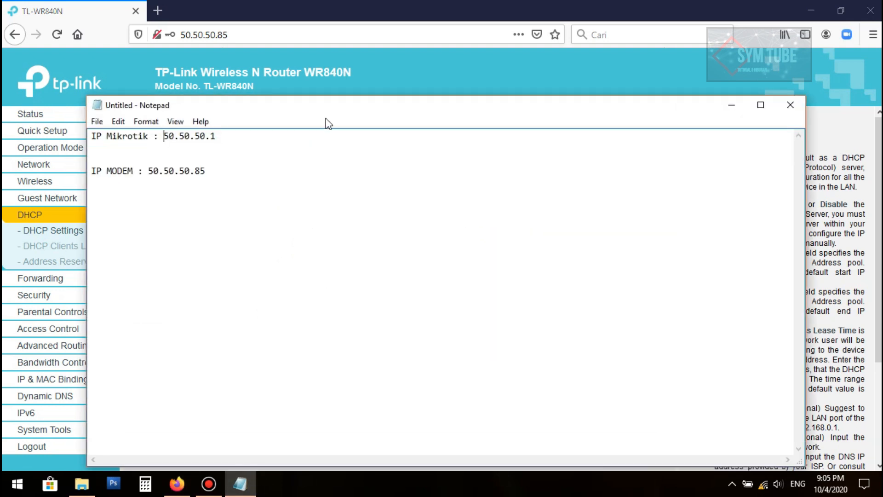
pyautogui.moveTo(418, 121); pyautogui.dragTo(456, 186)
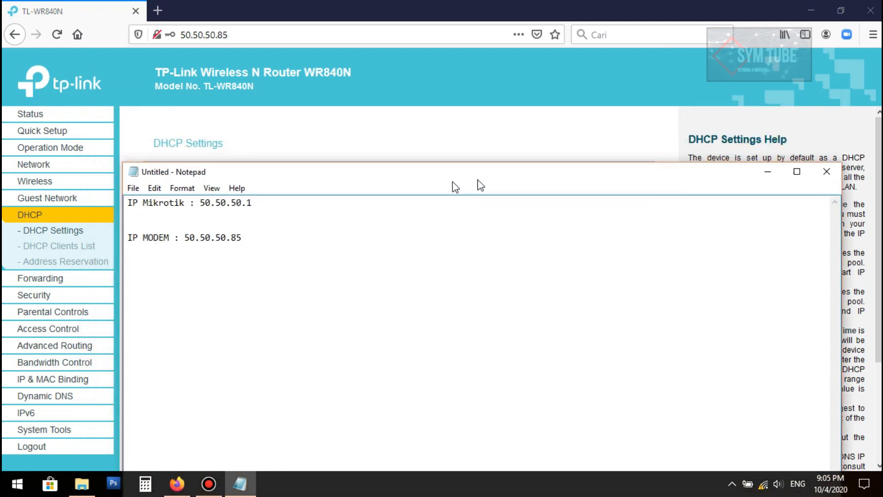
pyautogui.click(779, 174)
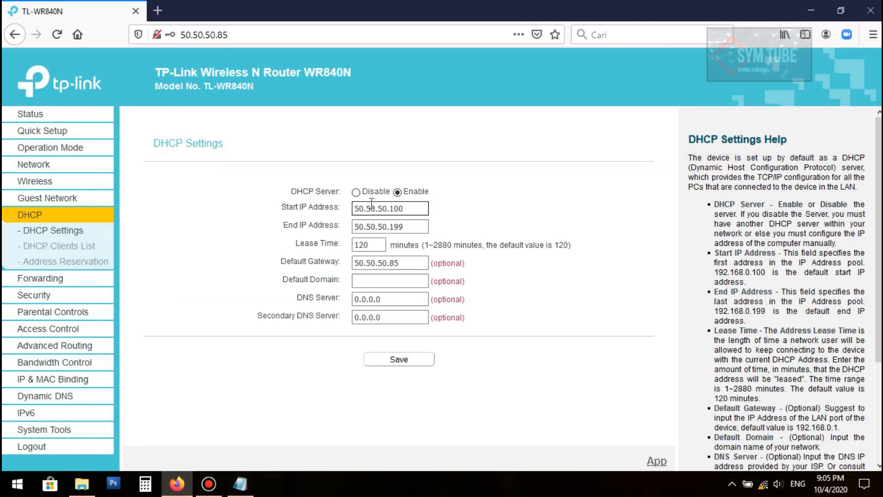
pyautogui.click(356, 193)
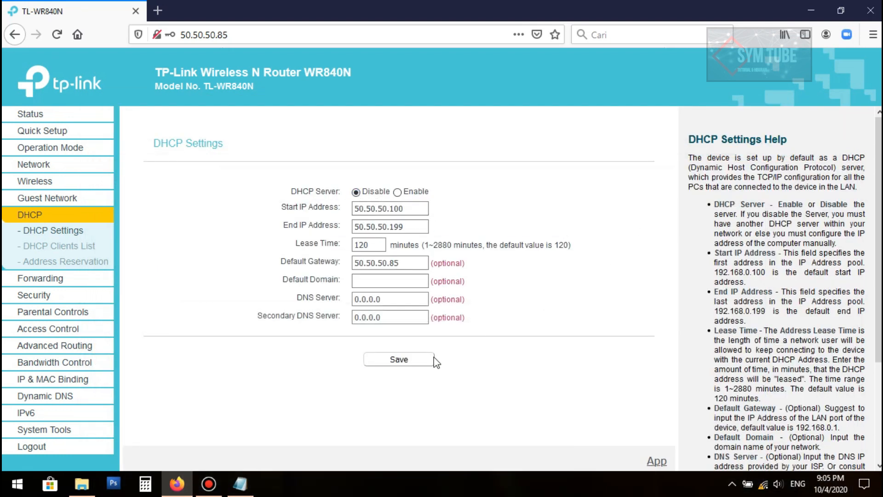
pyautogui.click(420, 360)
# Browse Forwarding, Security, Parental Controls, Access Control and Advanced Routing, ending at Time Settings
pyautogui.click(62, 282)
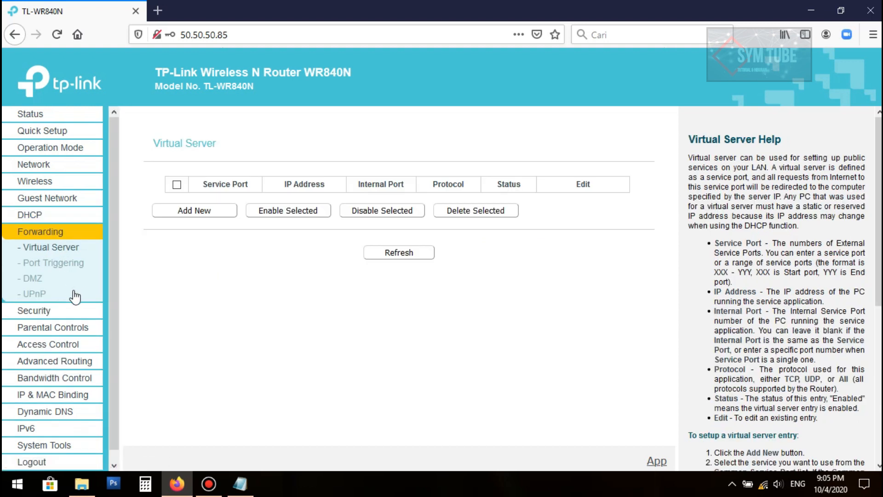
pyautogui.click(49, 317)
pyautogui.scroll(-1, 181, 266)
pyautogui.click(69, 328)
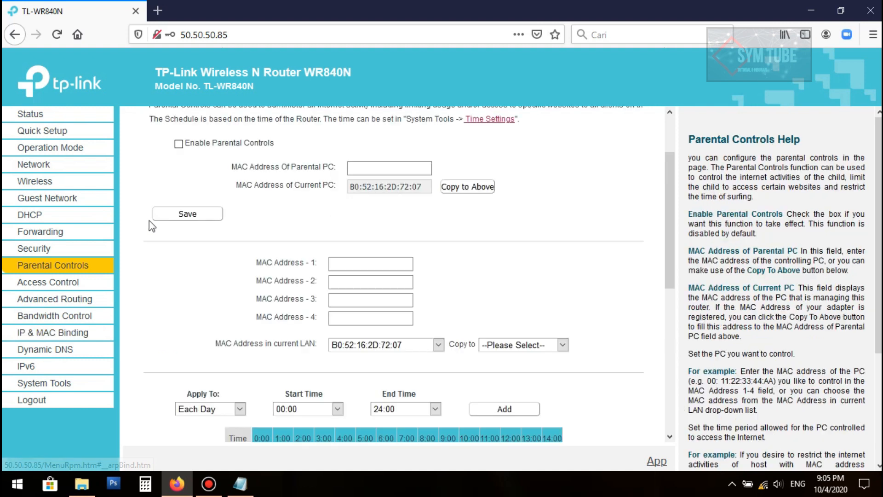
pyautogui.click(81, 282)
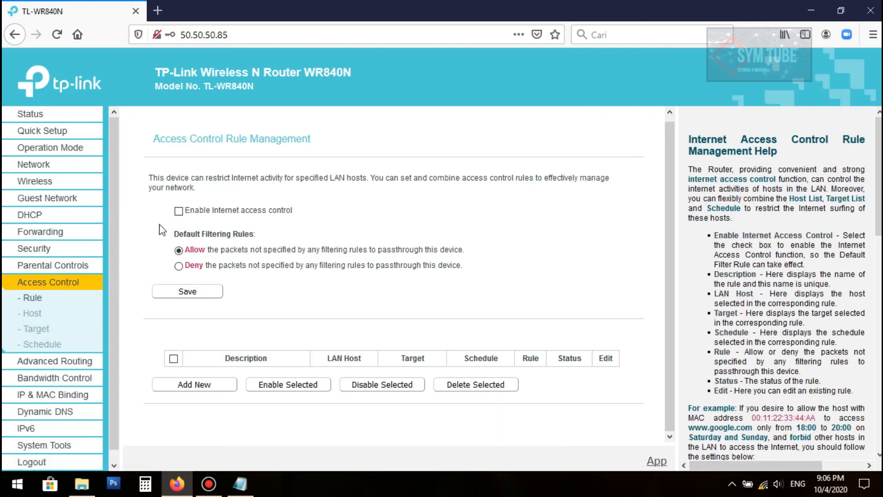
pyautogui.click(51, 352)
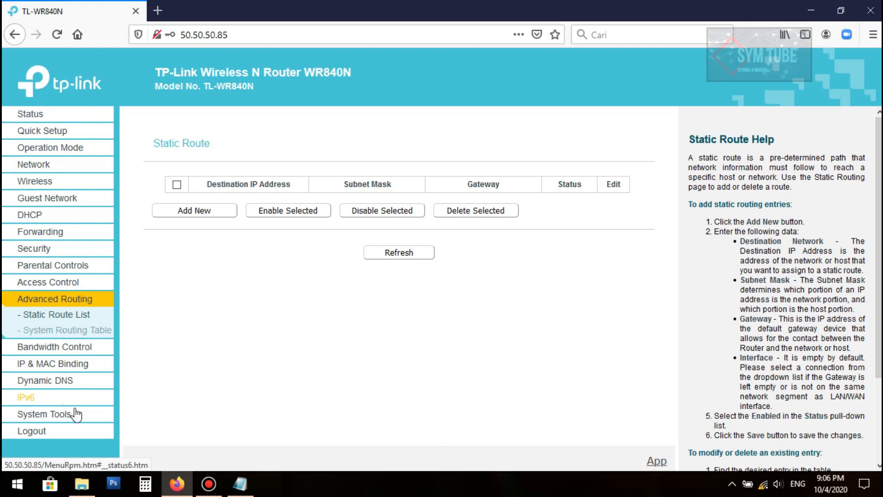
pyautogui.click(63, 416)
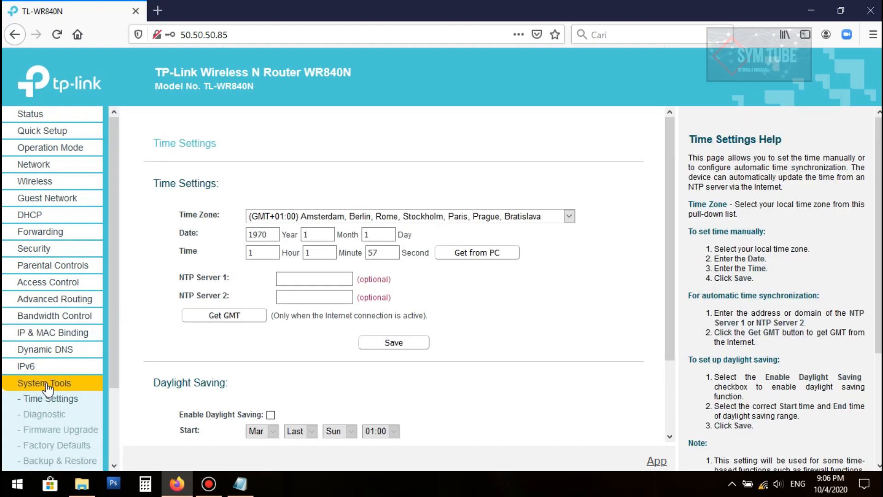
# Choose the GMT+07:00 Bangkok, Jakarta, Hanoi, Novosibirsk time zone
pyautogui.scroll(-1, 63, 391)
pyautogui.scroll(-3, 63, 390)
pyautogui.click(312, 223)
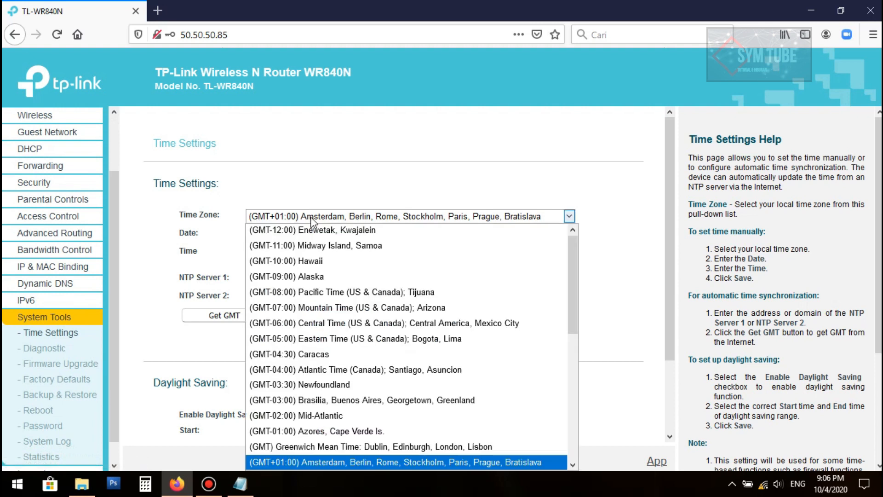
pyautogui.scroll(-5, 351, 301)
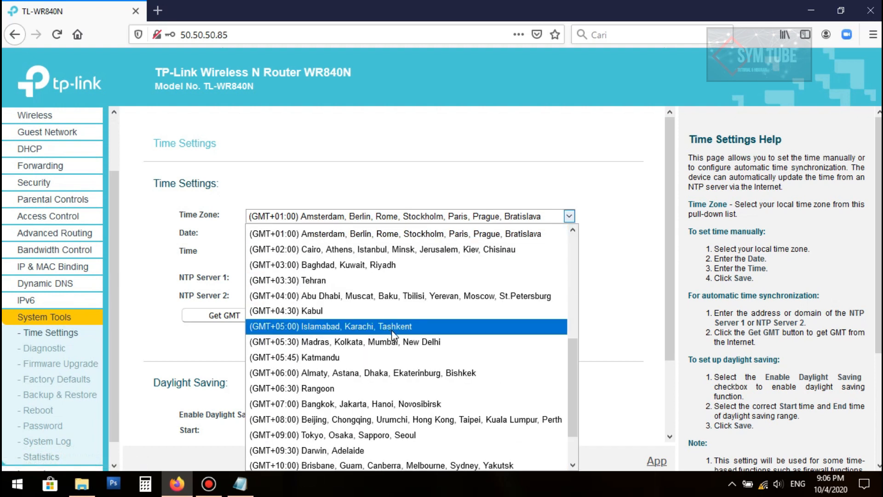
pyautogui.click(355, 405)
pyautogui.scroll(-3, 352, 411)
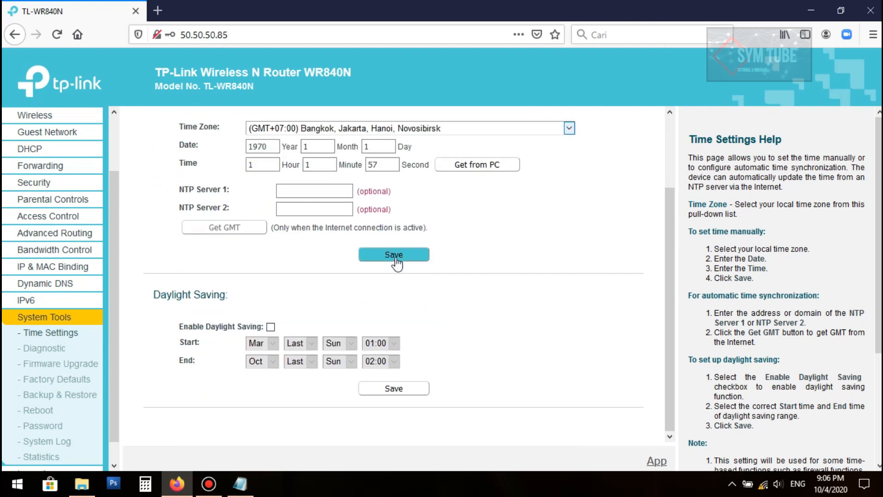
pyautogui.scroll(-1, 102, 302)
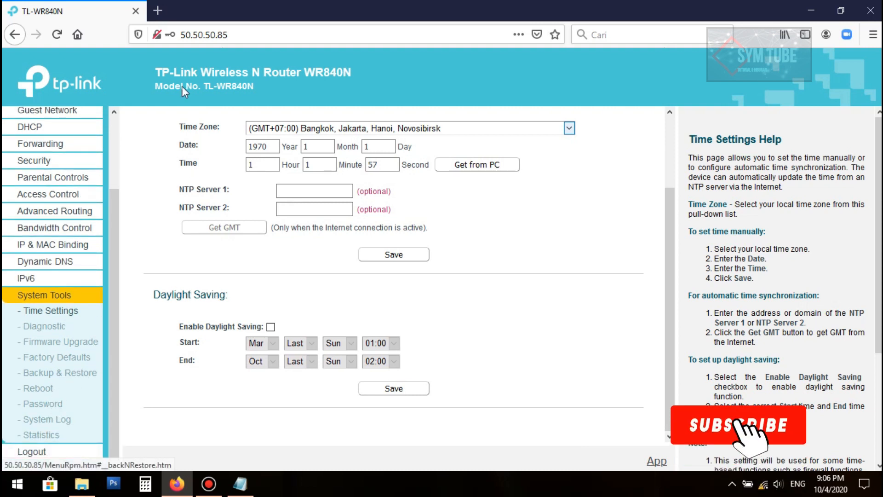
# Reload the admin to verify the time zone, then go to the Password page
pyautogui.click(57, 34)
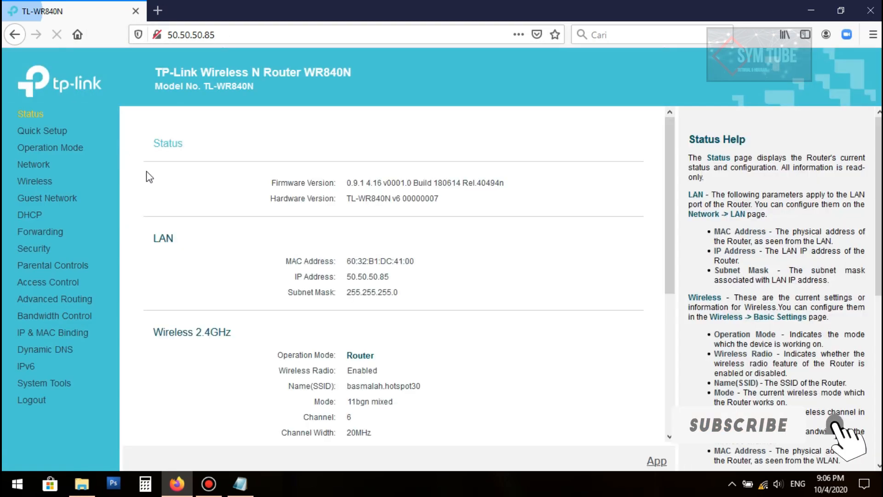
pyautogui.click(55, 389)
pyautogui.scroll(-3, 69, 322)
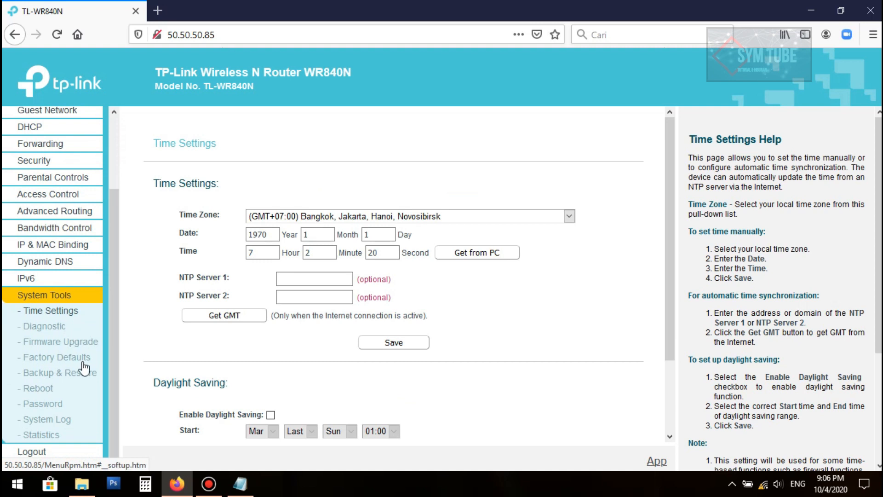
pyautogui.click(53, 405)
pyautogui.click(375, 199)
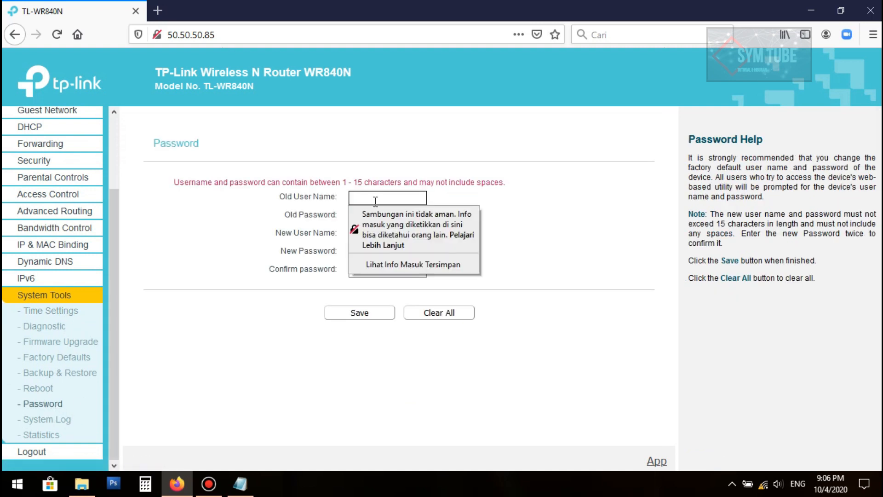
# Keep the admin user name 'admin', enter and confirm a new password, and save
pyautogui.write('admin')
pyautogui.press('Tab')
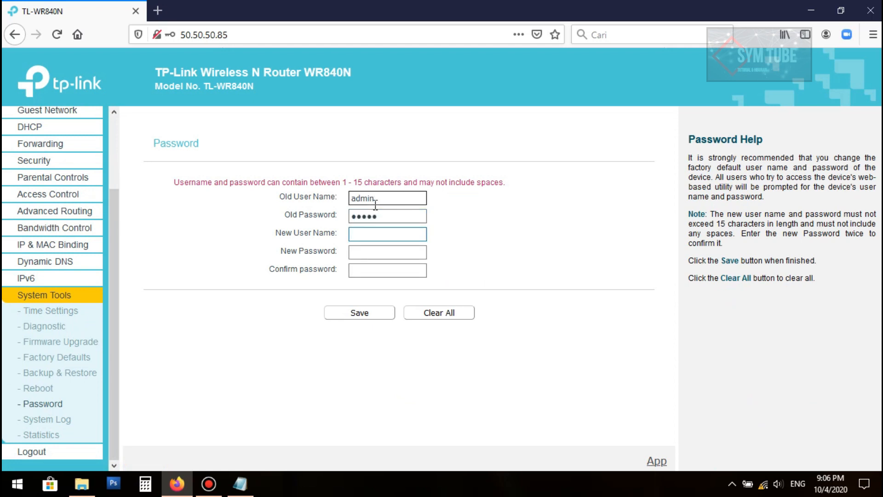
pyautogui.write('admin')
pyautogui.press('Tab')
pyautogui.write('1')
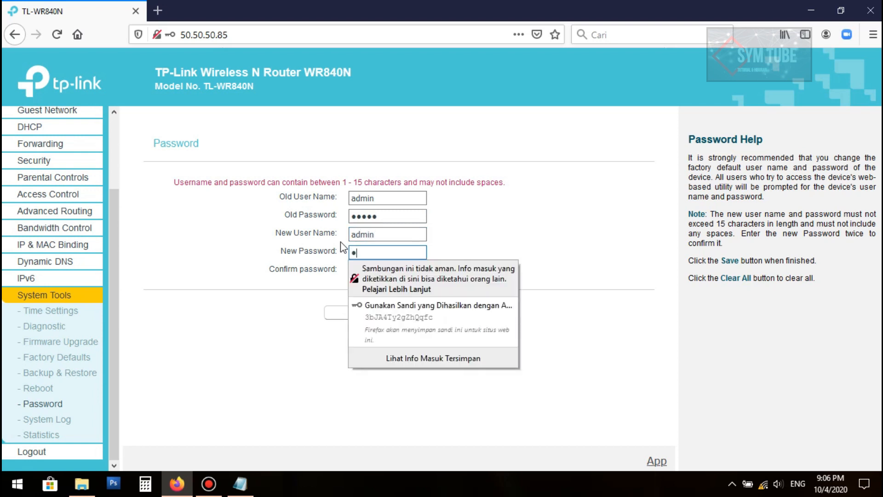
pyautogui.write('2345678')
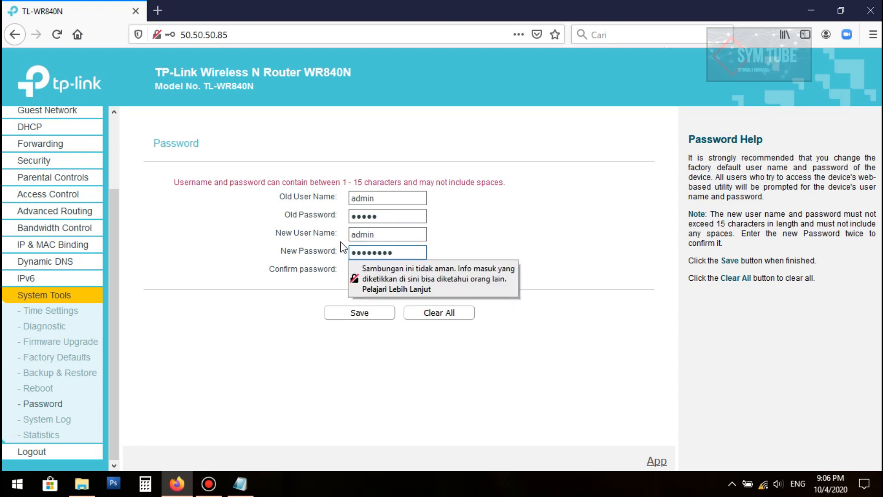
pyautogui.press('Tab')
pyautogui.write('12345678')
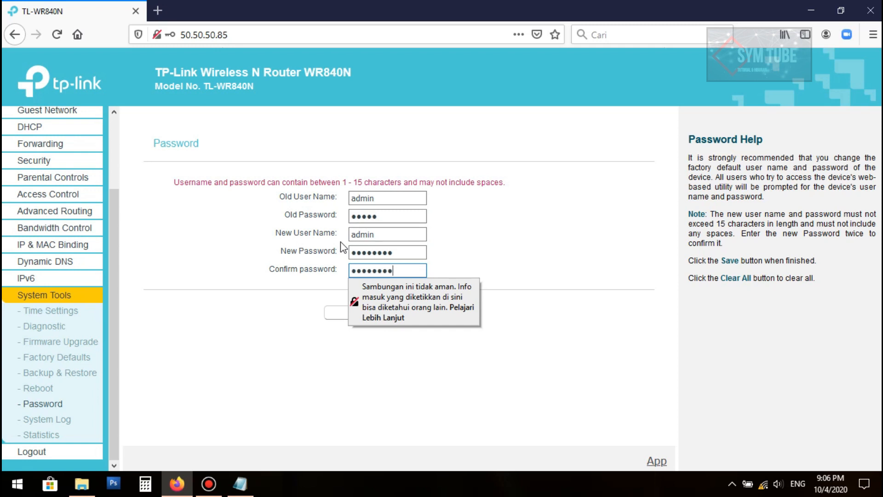
pyautogui.click(283, 318)
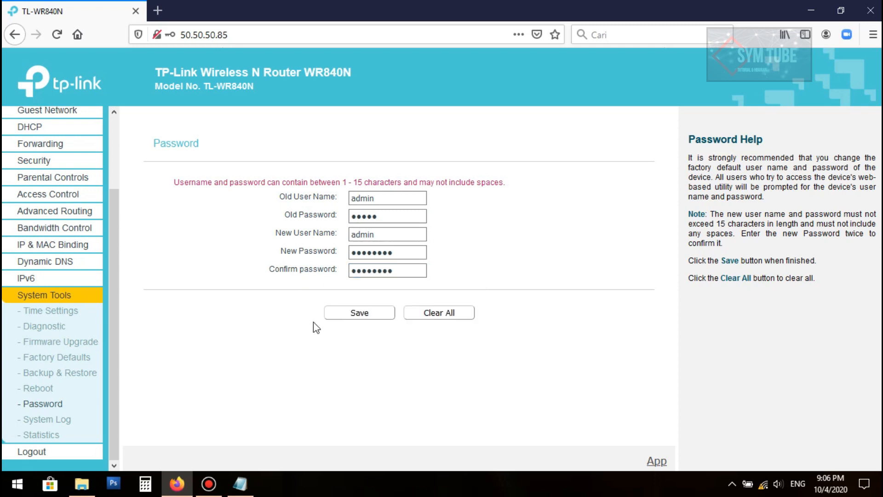
pyautogui.click(349, 318)
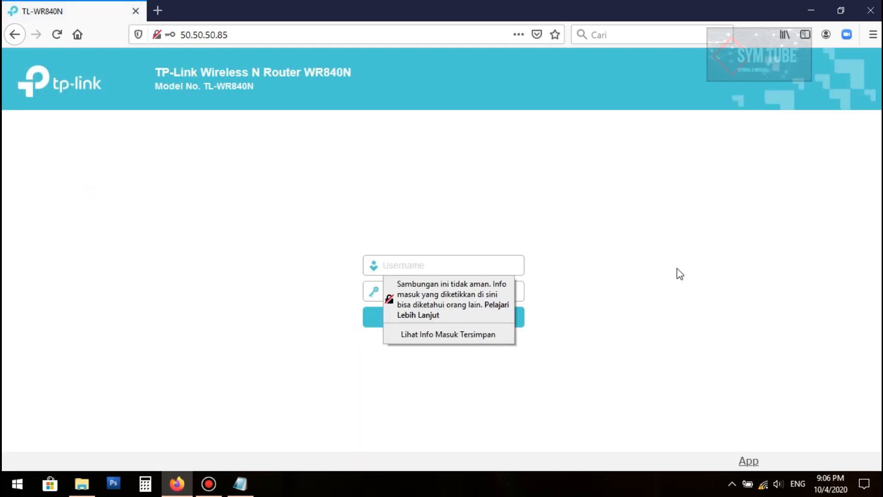
# Log into the router admin with the new password
pyautogui.click(479, 273)
pyautogui.write('admin')
pyautogui.press('Tab')
pyautogui.write('••')
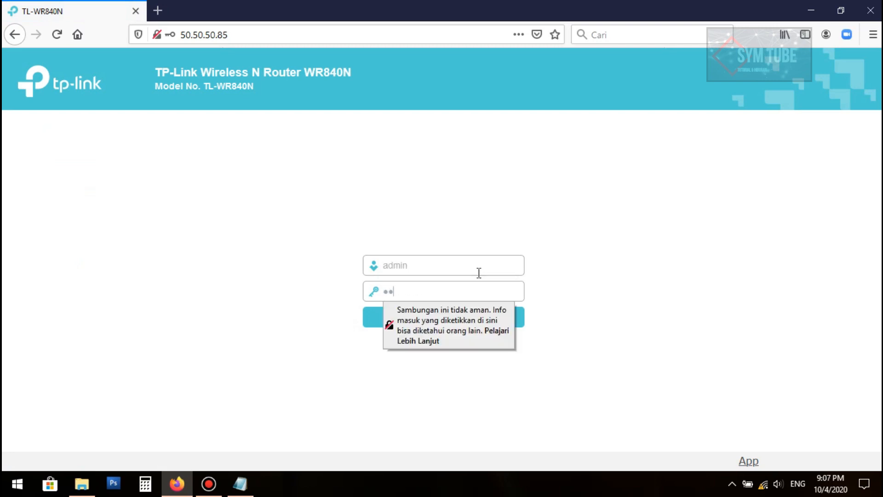
pyautogui.write('••••••')
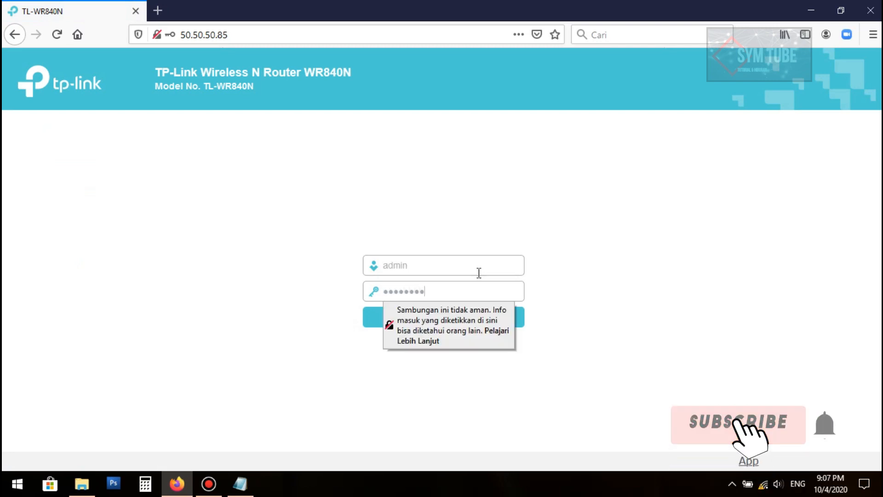
pyautogui.press('Return')
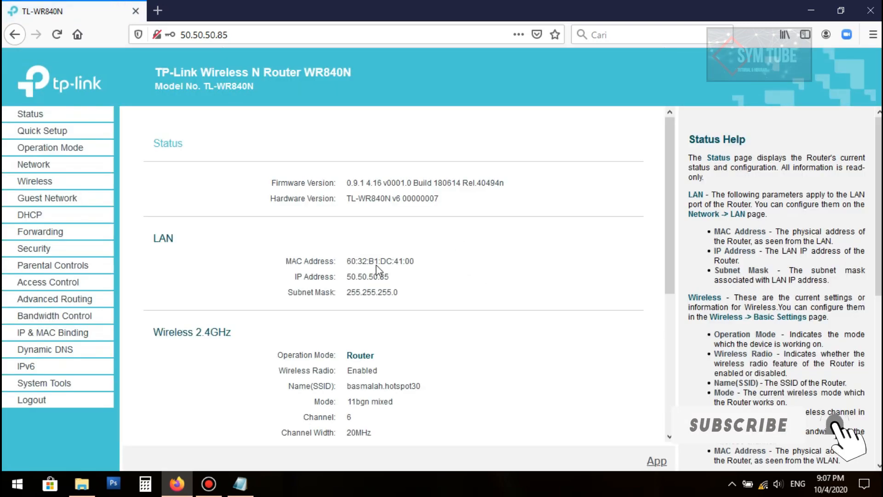
# Look over the Status page, then go to Operation Mode
pyautogui.scroll(-4, 377, 270)
pyautogui.scroll(4, 388, 272)
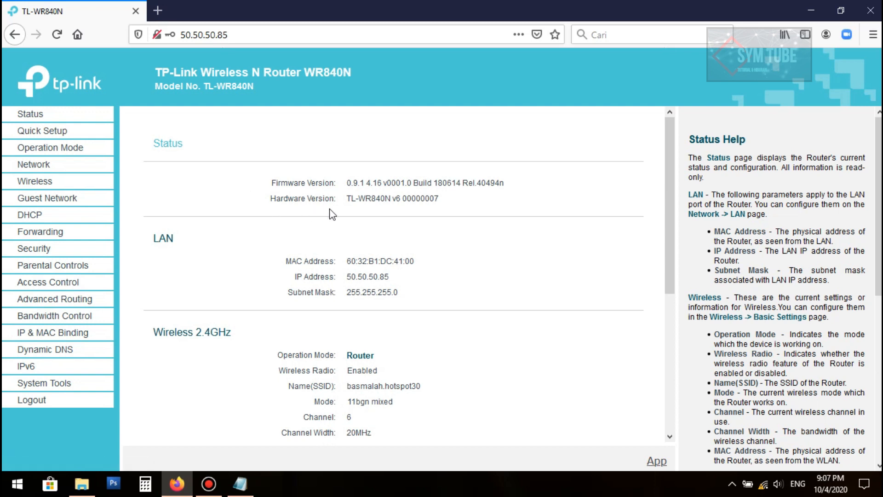
pyautogui.moveTo(664, 220); pyautogui.dragTo(685, 162)
pyautogui.click(57, 149)
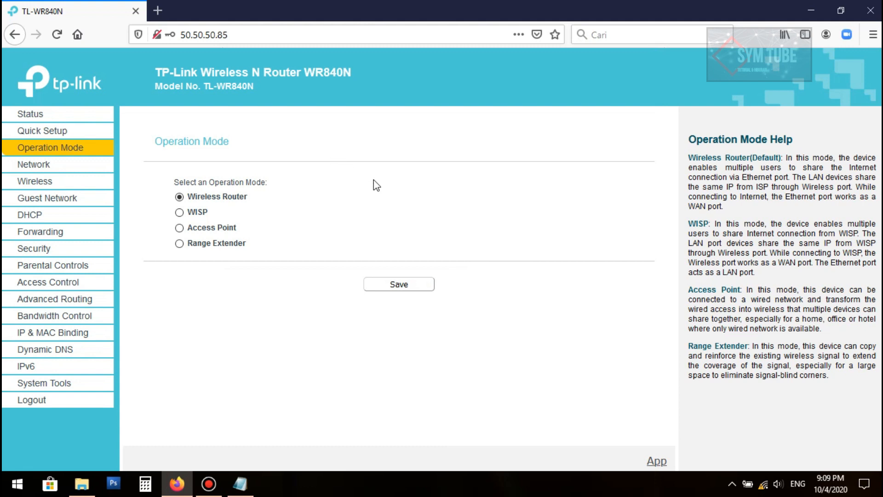
# Reload the admin to return to the Status page listing SSID basmalah.hotspot30
pyautogui.click(51, 37)
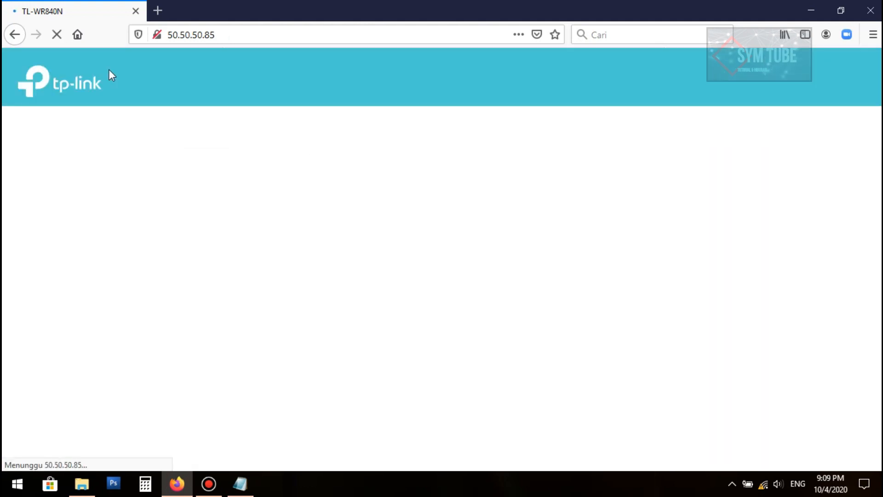
# Disconnect and reconnect to basmalah.hotspot30 2 with Connect automatically enabled
pyautogui.click(765, 485)
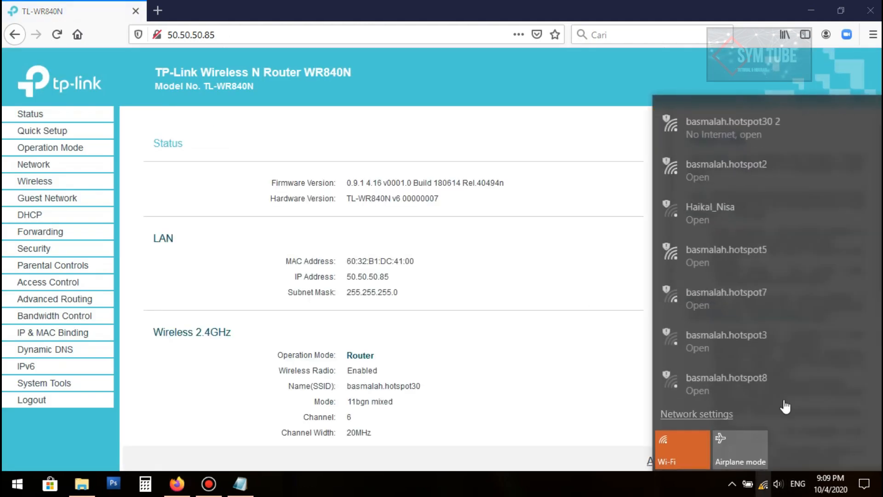
pyautogui.click(751, 125)
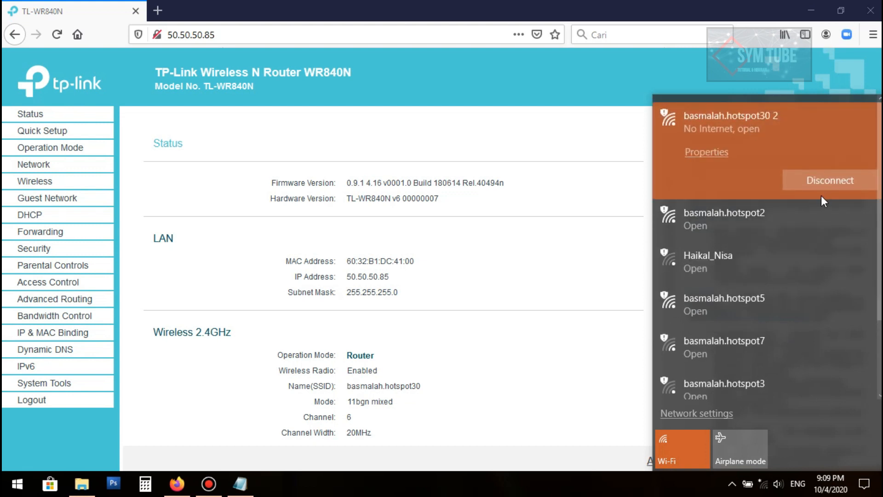
pyautogui.click(819, 180)
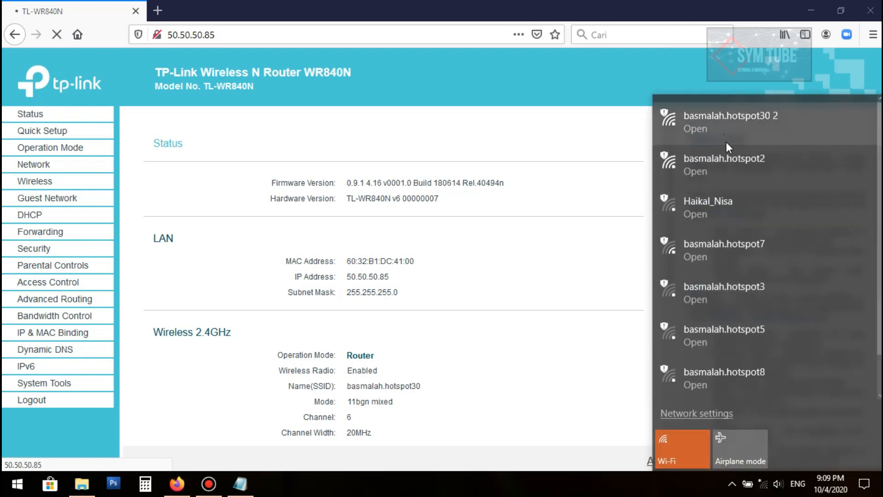
pyautogui.click(725, 123)
pyautogui.click(721, 182)
pyautogui.click(812, 211)
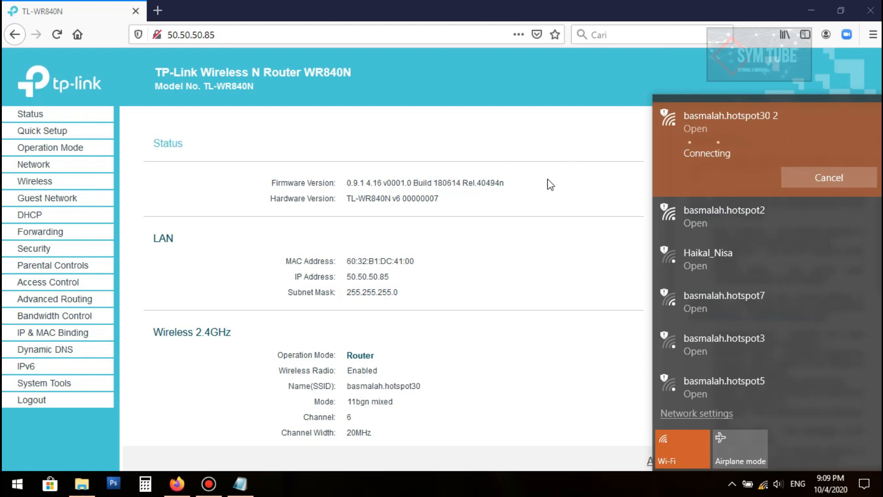
# Check the hotspot status window showing IP 50.50.50.100, then return to the Firefox router page
pyautogui.click(732, 483)
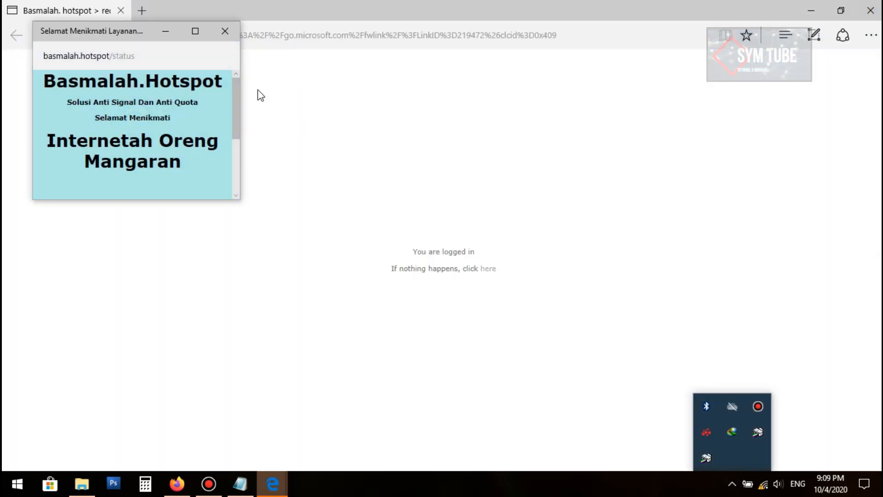
pyautogui.click(196, 32)
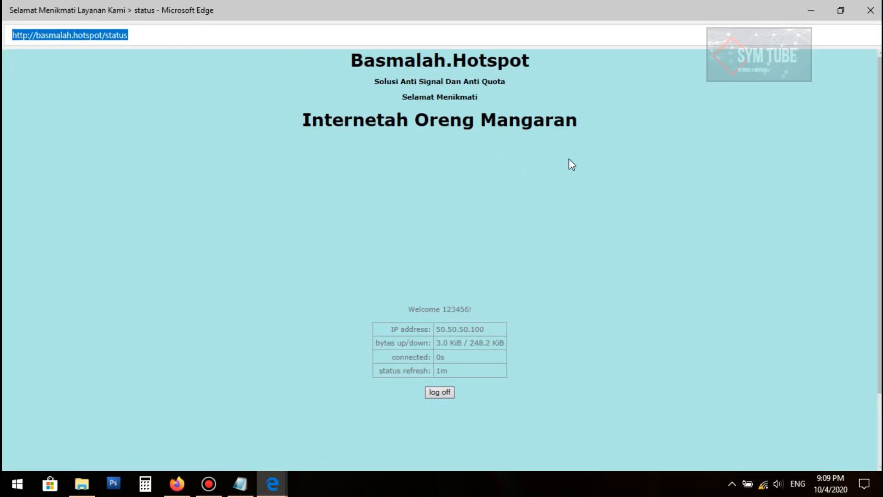
pyautogui.click(812, 10)
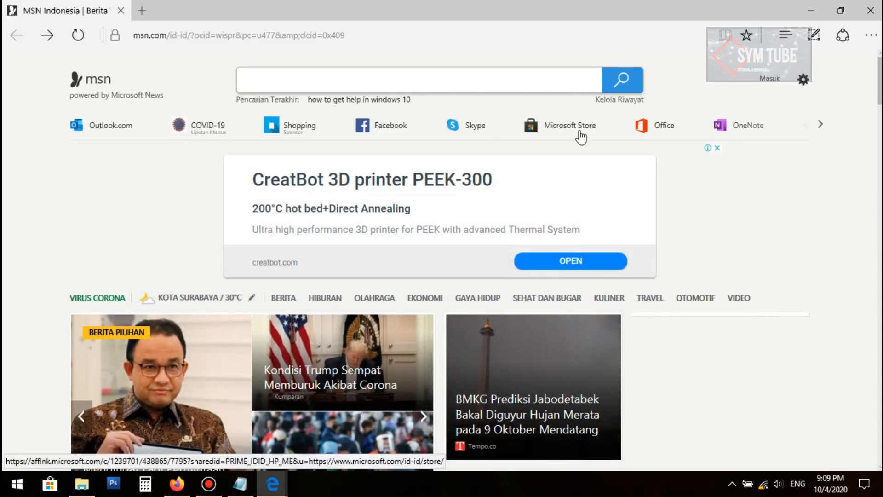
pyautogui.click(190, 490)
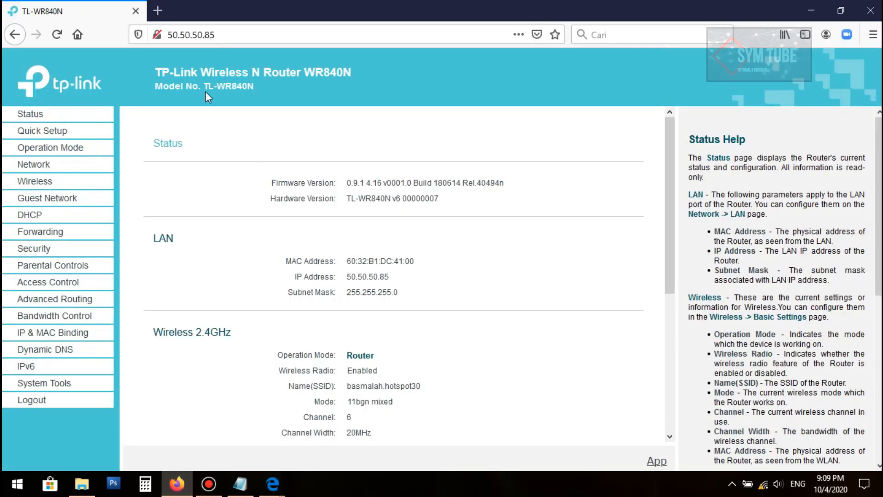
# Load google.com in a new Firefox tab to test internet access
pyautogui.click(158, 11)
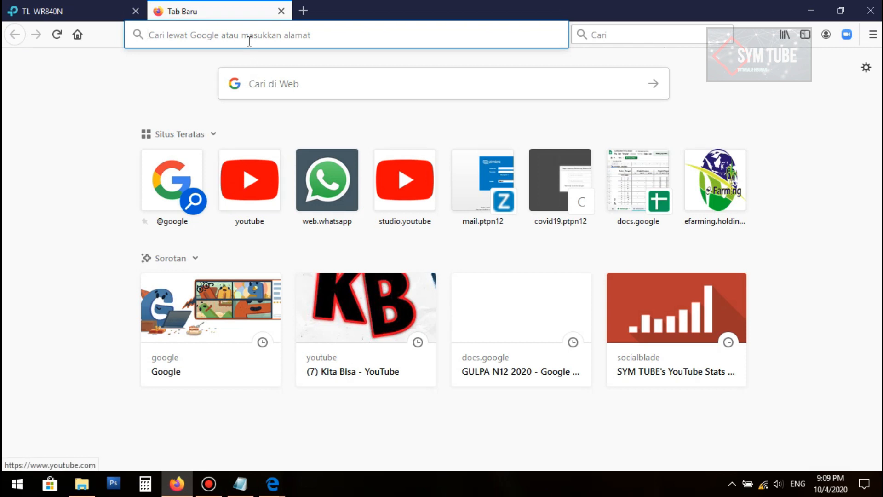
pyautogui.write('google.com')
pyautogui.press('Return')
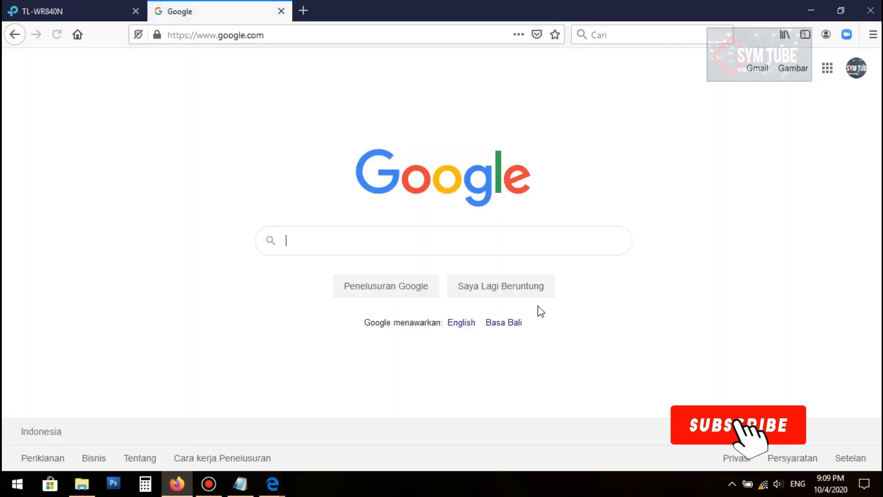
pyautogui.click(466, 243)
# Reload the TL-WR840N status page and add another blank tab
pyautogui.click(94, 12)
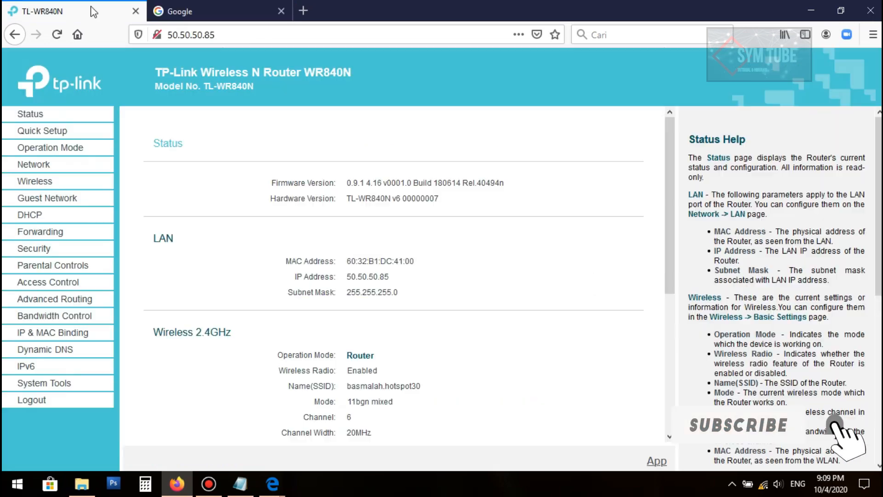
pyautogui.click(56, 35)
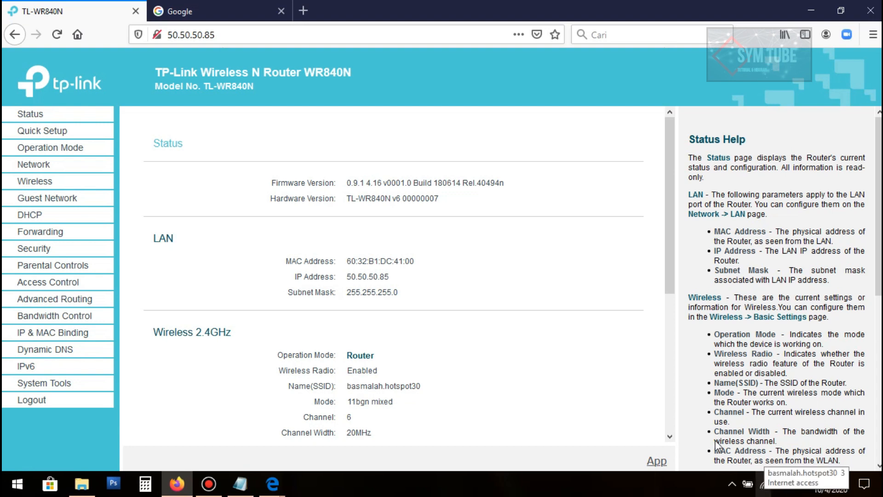
pyautogui.click(216, 9)
pyautogui.click(303, 10)
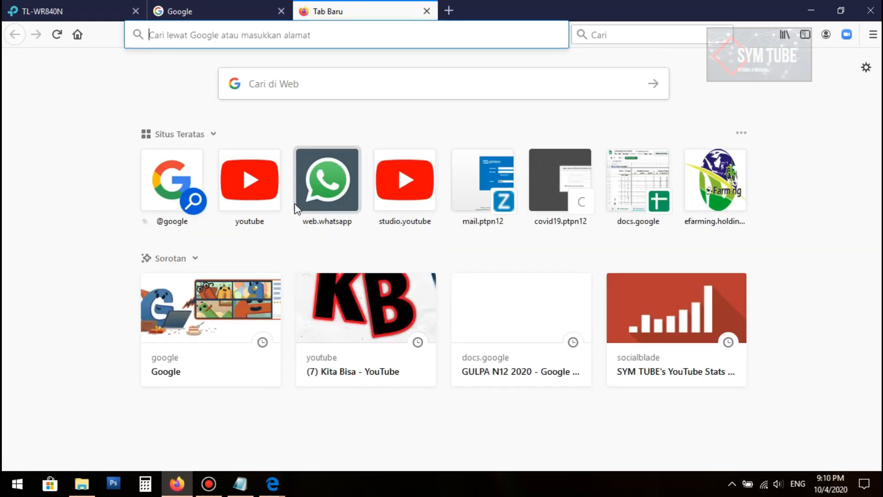
# Open YouTube from Top Sites and scroll through the video feed
pyautogui.click(251, 191)
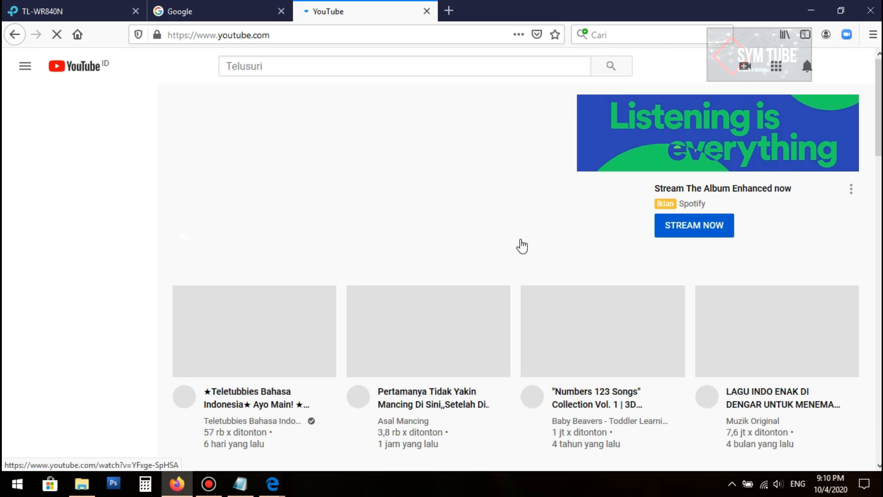
pyautogui.scroll(-7, 518, 242)
pyautogui.scroll(-6, 524, 242)
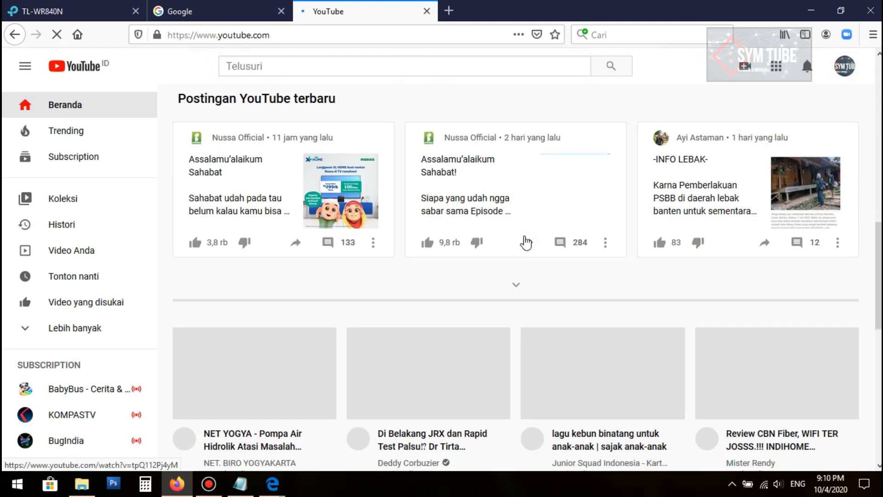
pyautogui.scroll(4, 508, 239)
pyautogui.scroll(-4, 517, 242)
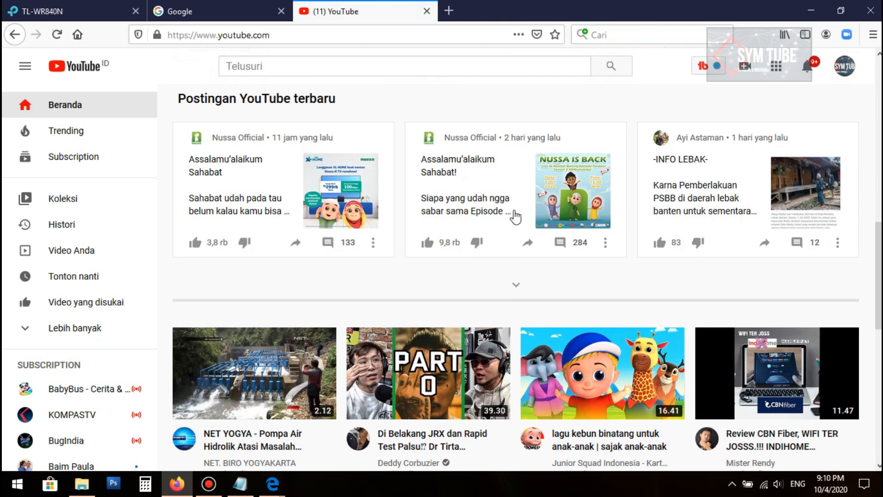
pyautogui.scroll(-10, 511, 244)
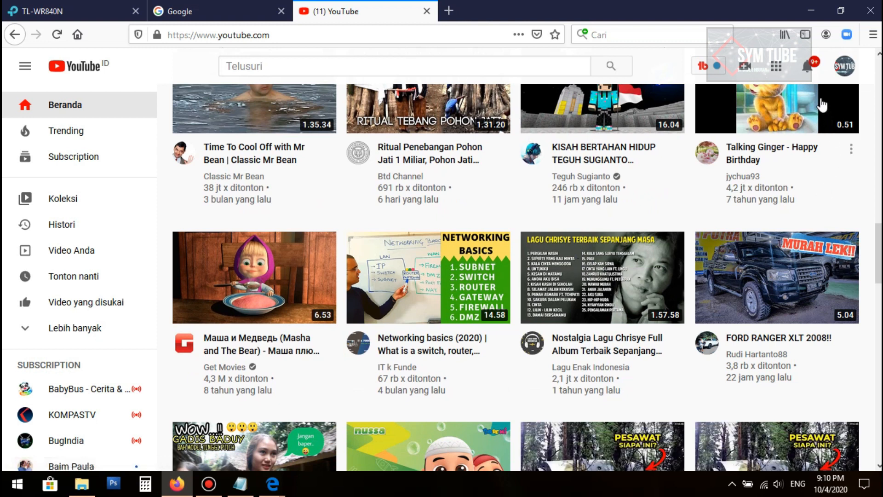
# Open and close the YouTube notifications list twice
pyautogui.click(808, 68)
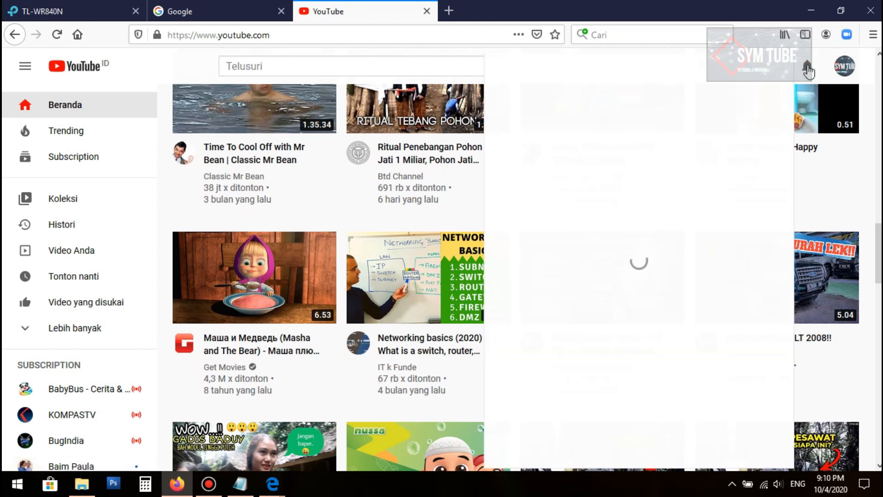
pyautogui.click(809, 69)
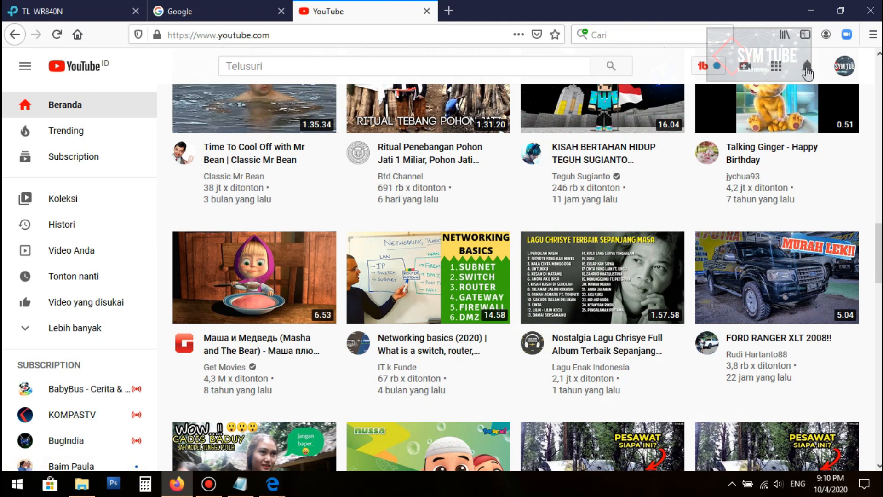
pyautogui.click(808, 69)
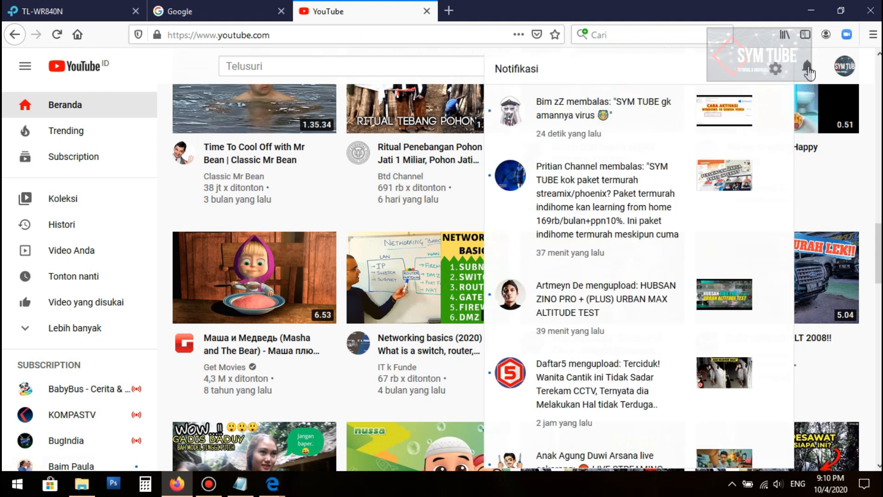
pyautogui.click(808, 69)
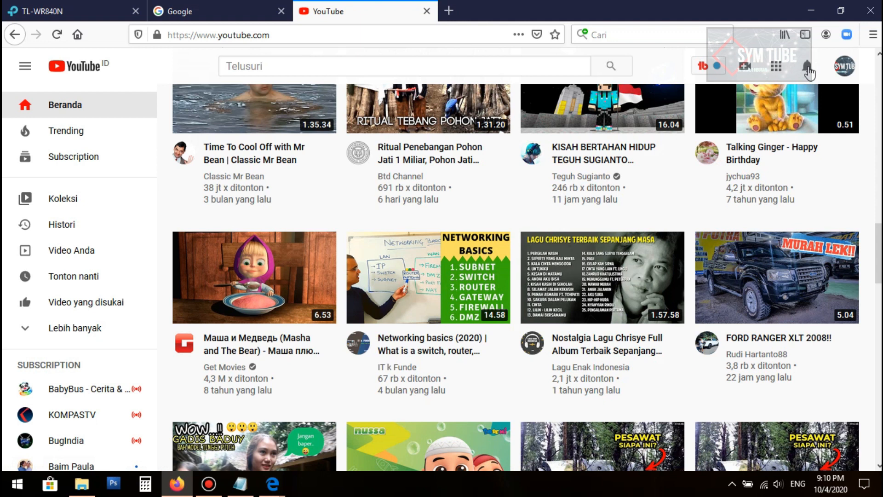